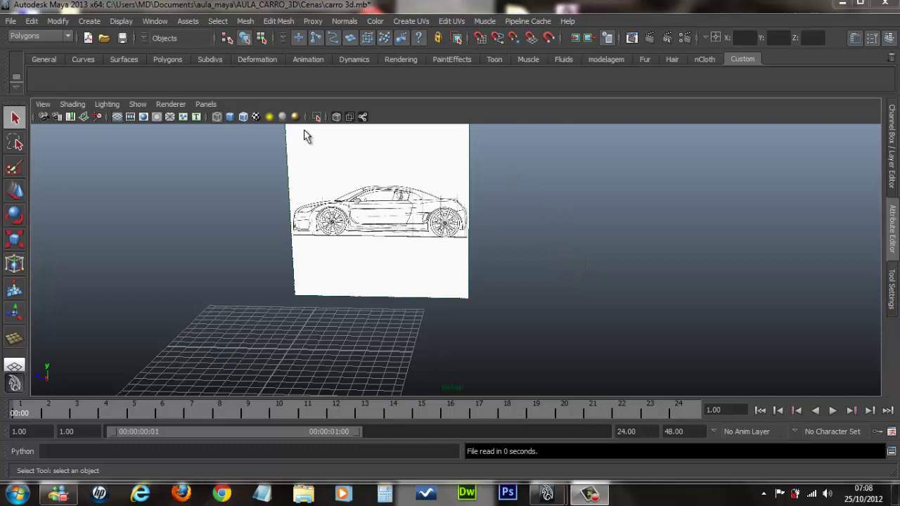
Show the modelagem shelf's modeling tools and bring up the shelf options menu
left_click(606, 59)
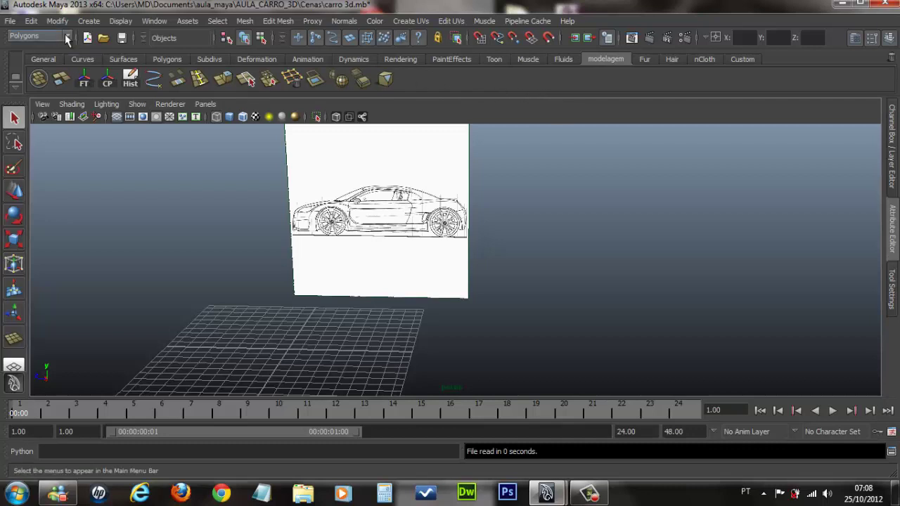
left_click(17, 91)
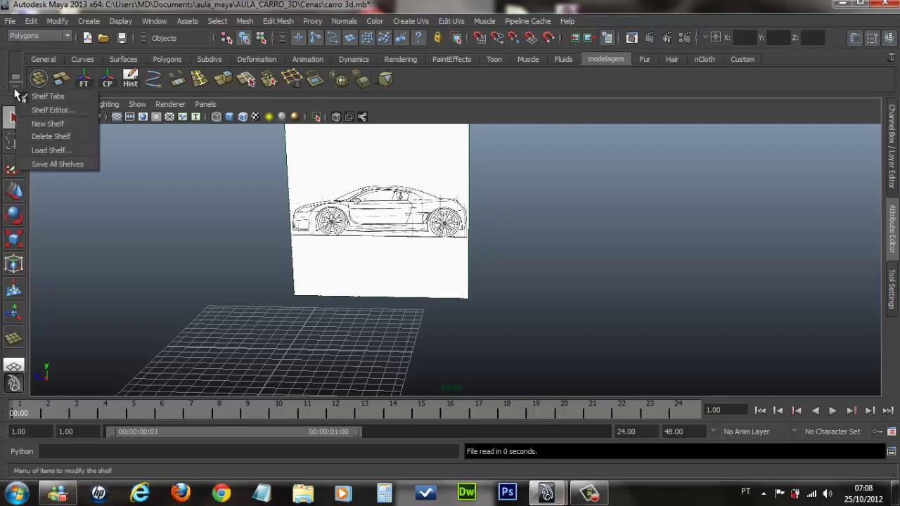
left_click(42, 122)
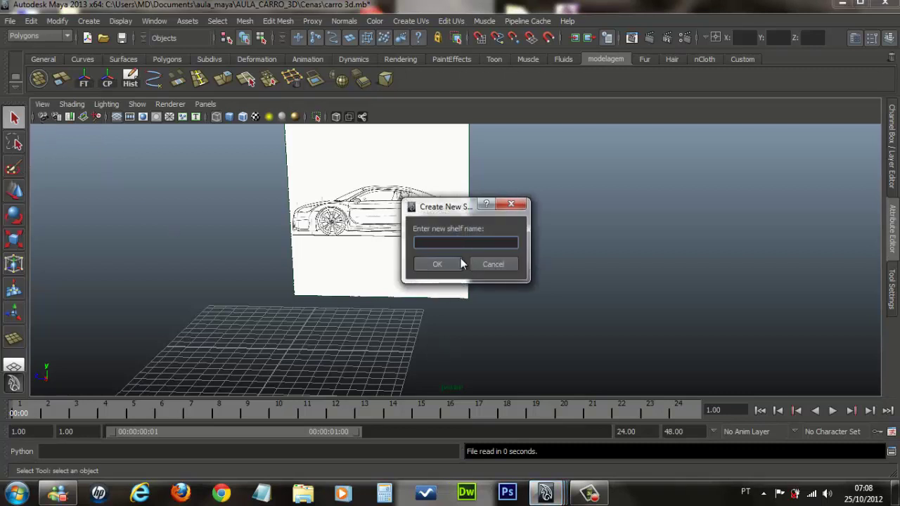
left_click(493, 264)
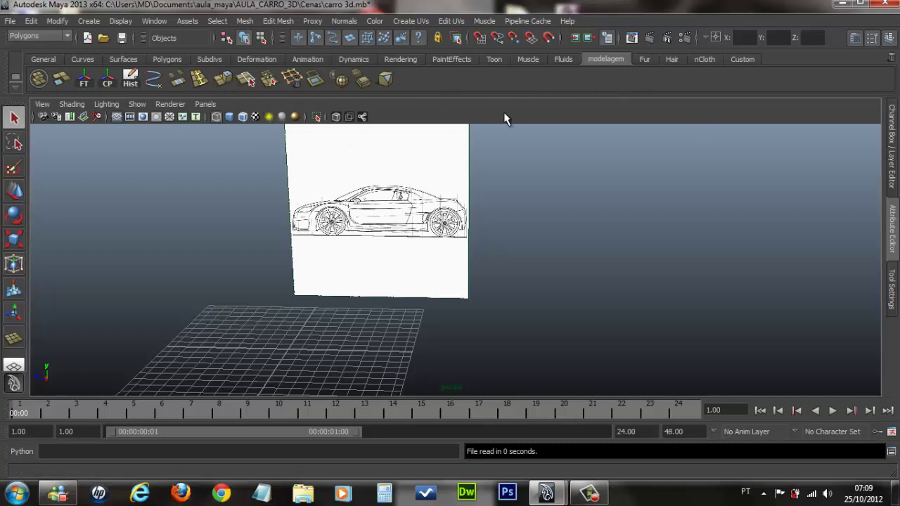
Compare the Custom and modelagem shelves, keep Polygons as the menu set, and end on the empty Custom shelf
left_click(744, 59)
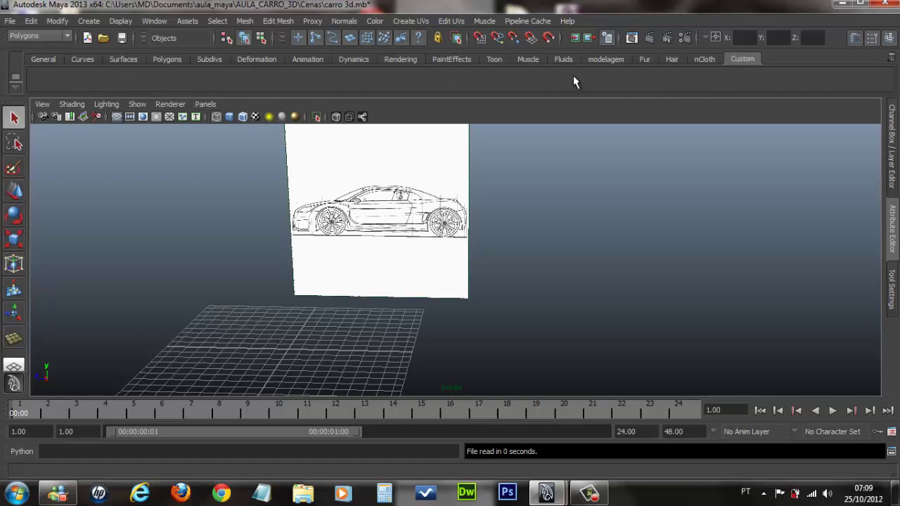
left_click(617, 59)
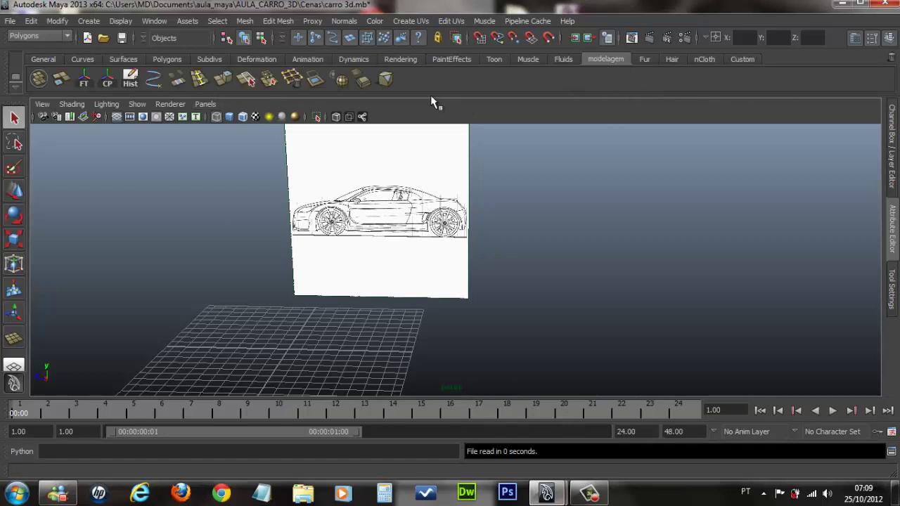
left_click(752, 60)
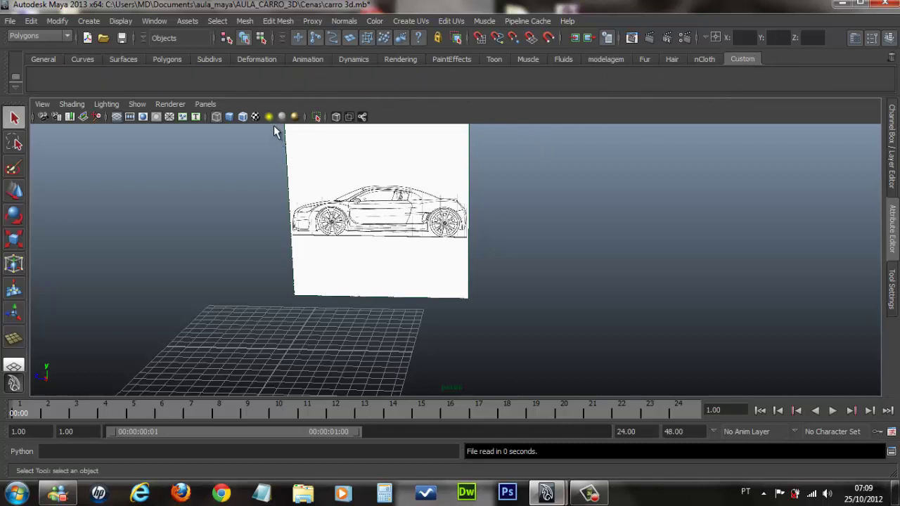
left_click(605, 59)
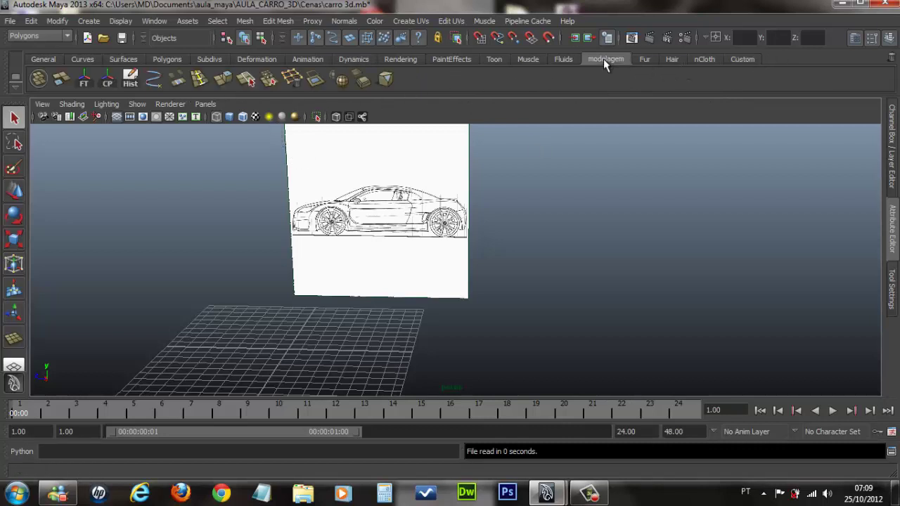
left_click(39, 36)
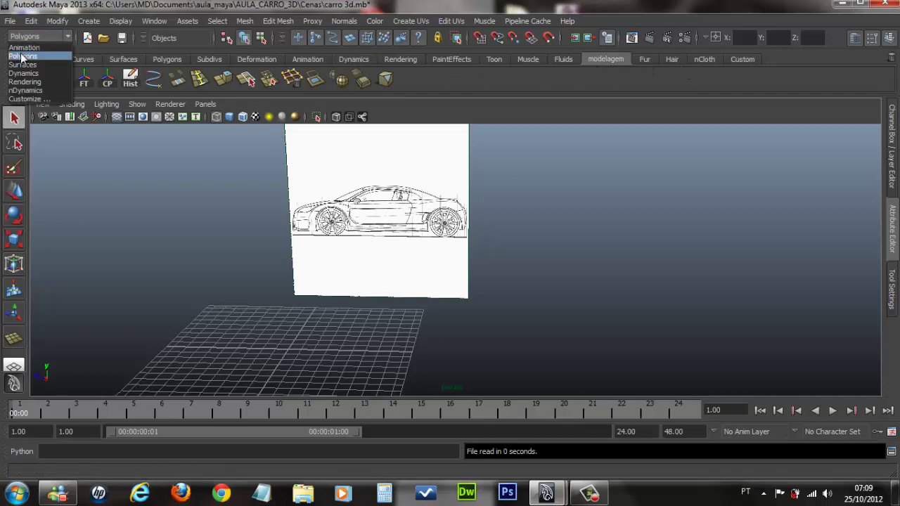
left_click(28, 60)
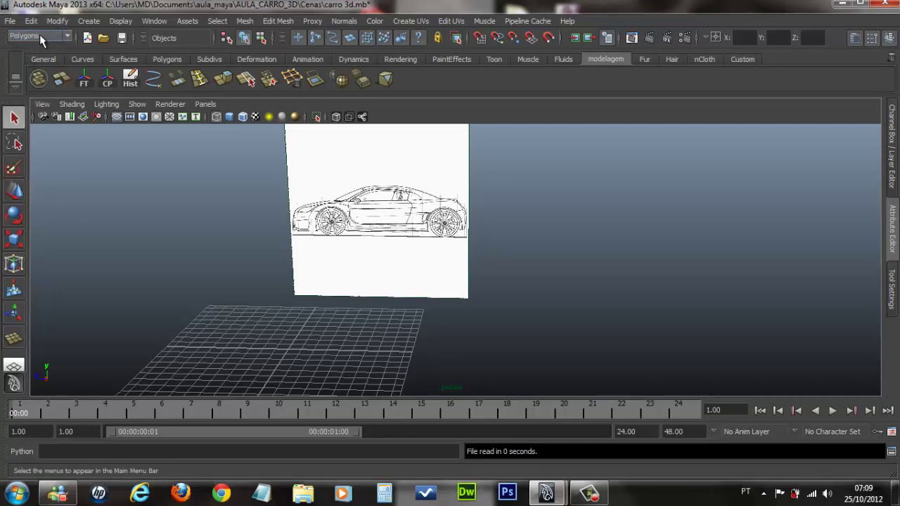
left_click(39, 35)
left_click(27, 56)
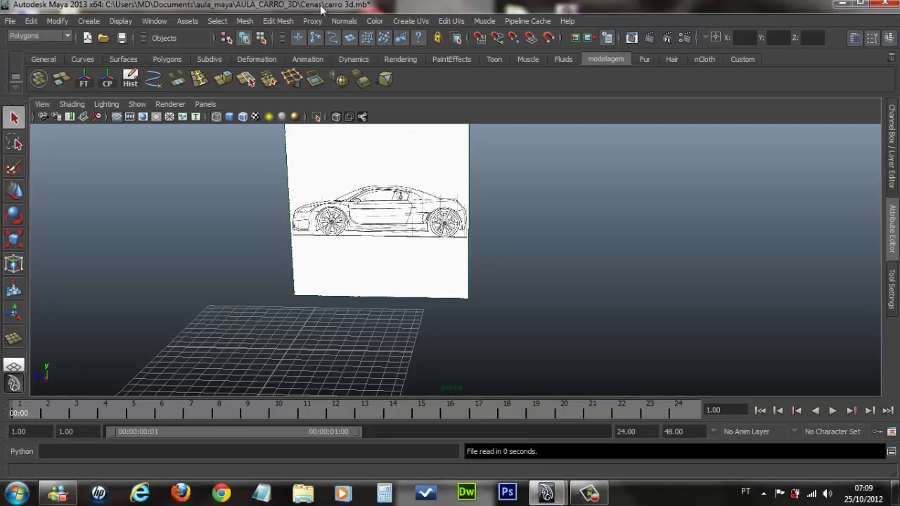
left_click(741, 61)
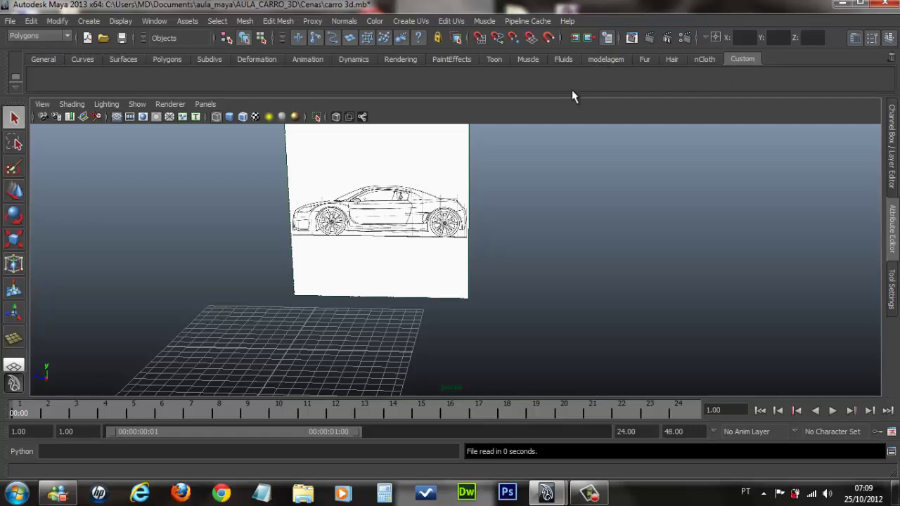
Orbit the view so the car reference plane sits above the grid, ending on the Custom shelf
mouse_move(559, 128)
left_mouse_down("alt")
mouse_move(565, 189)
mouse_move(528, 202)
mouse_move(408, 209)
mouse_move(476, 208)
mouse_move(522, 191)
mouse_move(526, 209)
mouse_move(410, 235)
mouse_move(378, 225)
mouse_move(392, 224)
left_mouse_up("alt")
mouse_move(484, 208)
left_mouse_down("alt")
mouse_move(454, 228)
mouse_move(493, 212)
mouse_move(476, 212)
left_mouse_up("alt")
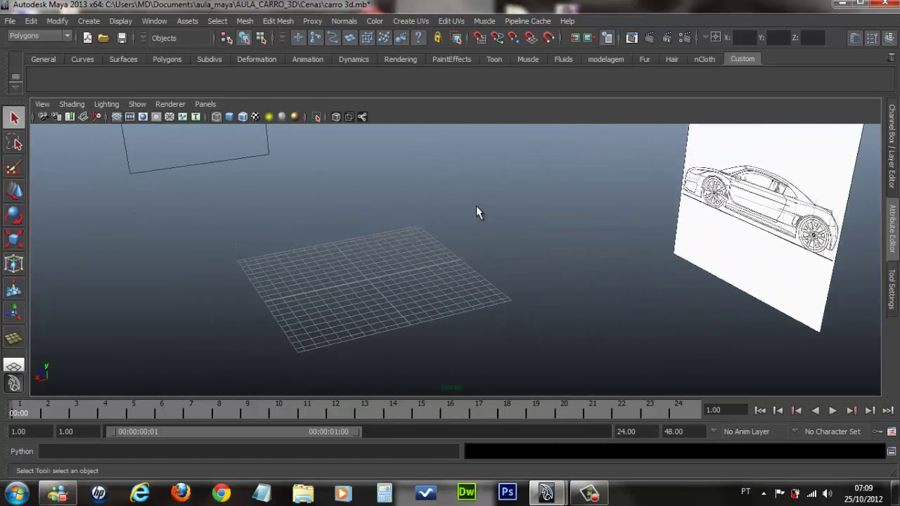
mouse_move(294, 244)
left_mouse_down("alt")
mouse_move(364, 227)
mouse_move(364, 249)
left_mouse_up("alt")
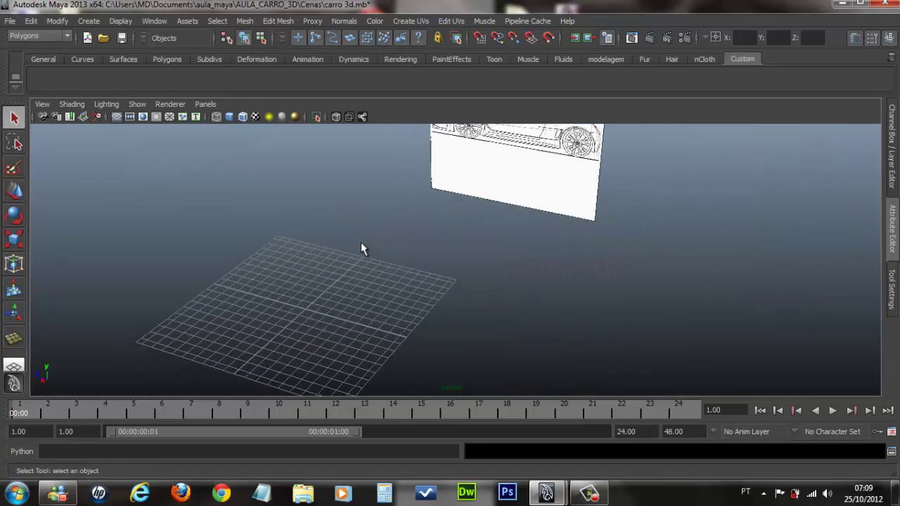
left_click(603, 59)
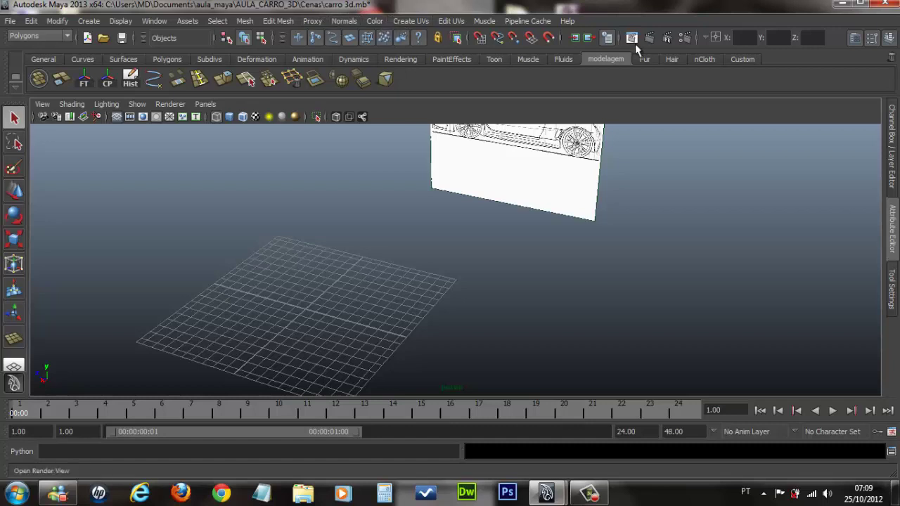
left_click(738, 61)
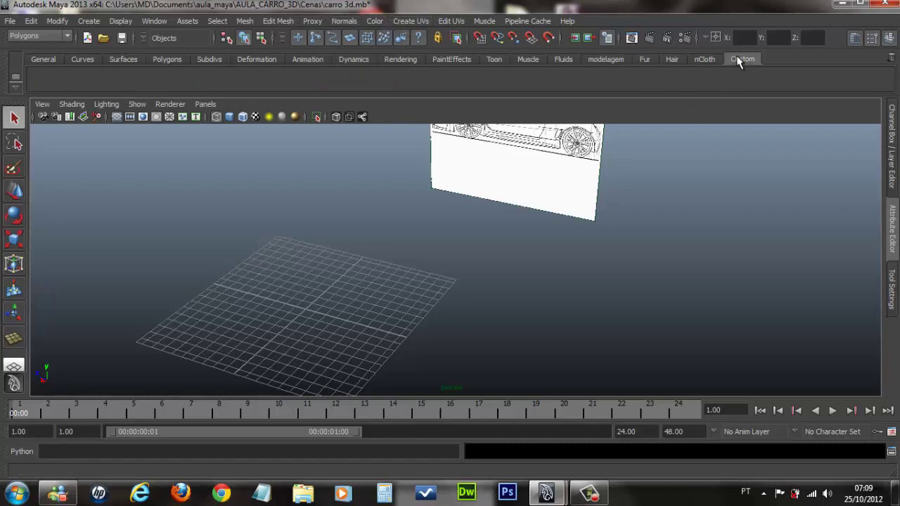
Add Insert Edge Loop, Merge Edge Tool and Delete Edge/Vertex from Edit Mesh to the Custom shelf
left_click(280, 21)
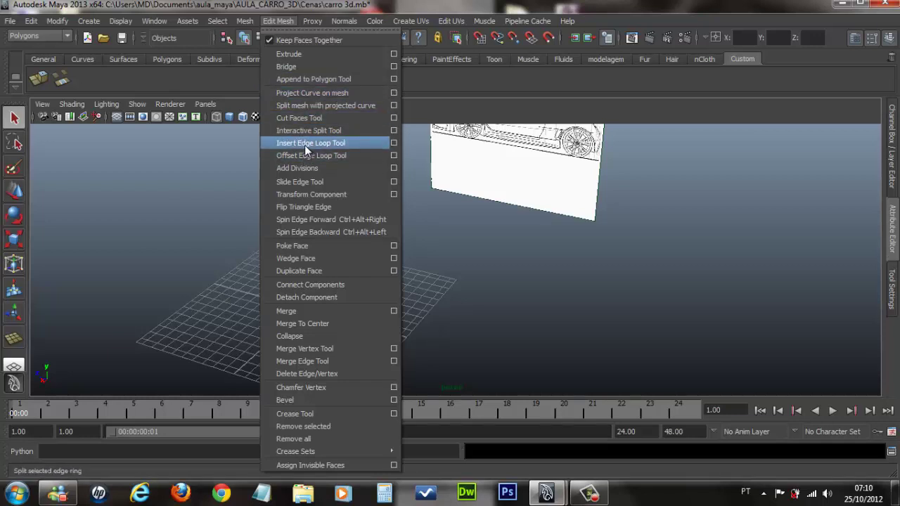
left_click(308, 147, "ctrl+shift")
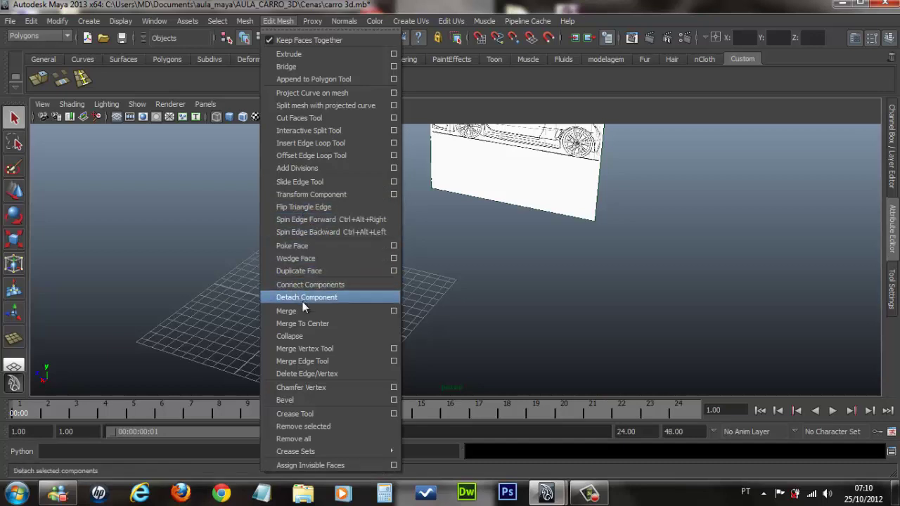
left_click(297, 350, "ctrl+shift")
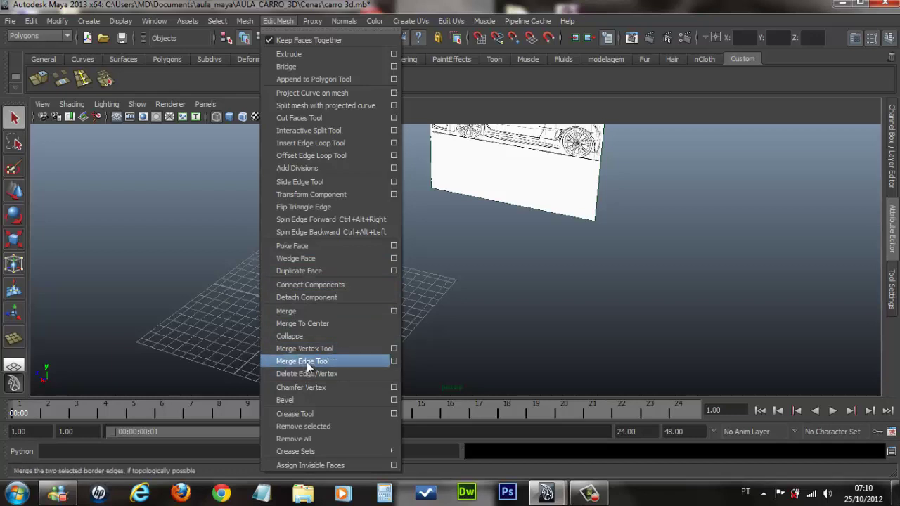
left_click(311, 365, "ctrl+shift")
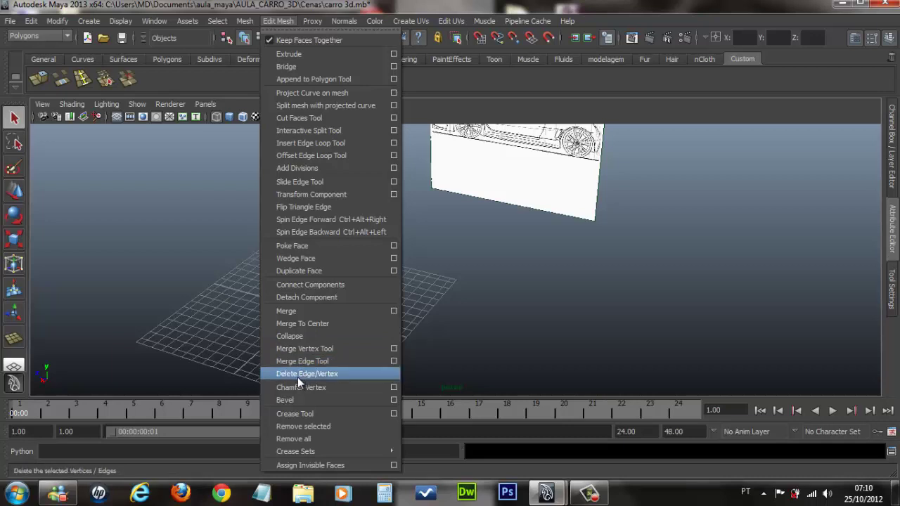
left_click(303, 376, "ctrl+shift")
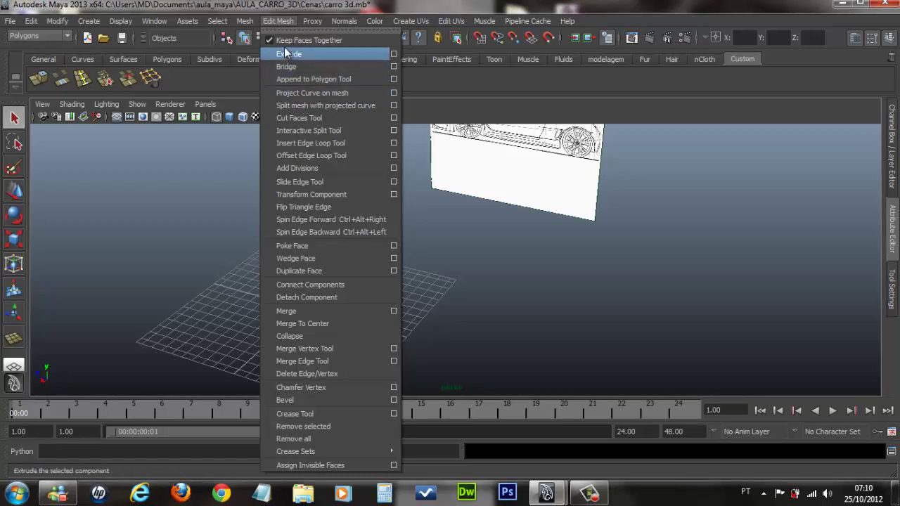
left_click(199, 75)
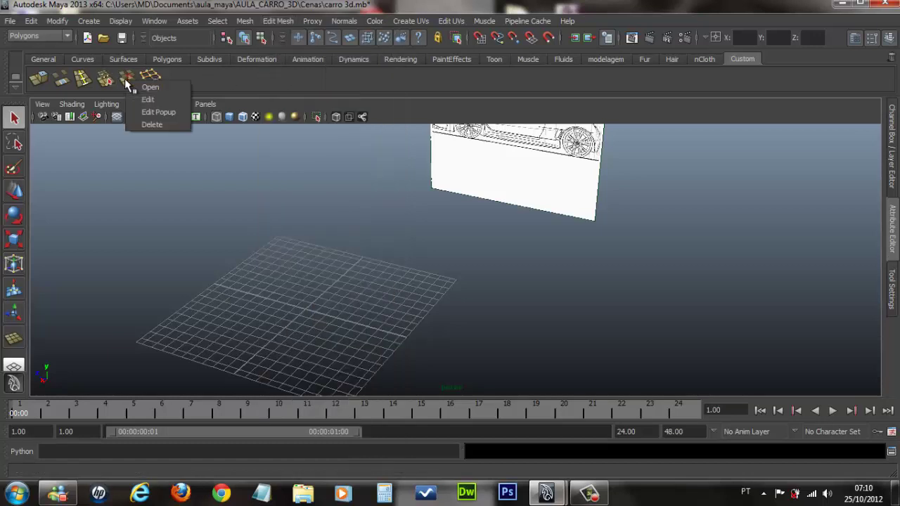
Delete the unwanted extra icon from the Custom shelf, then show the modelagem shelf
right_click(127, 79)
left_click(147, 123)
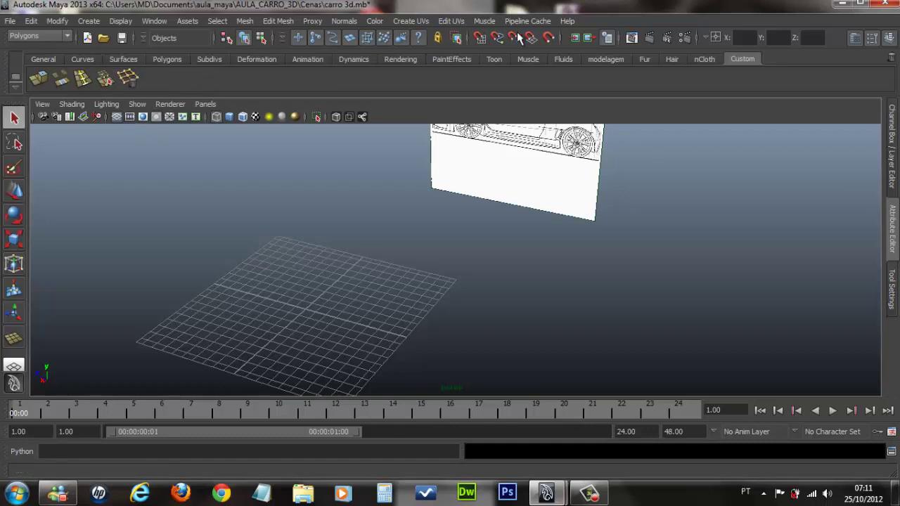
left_click(603, 60)
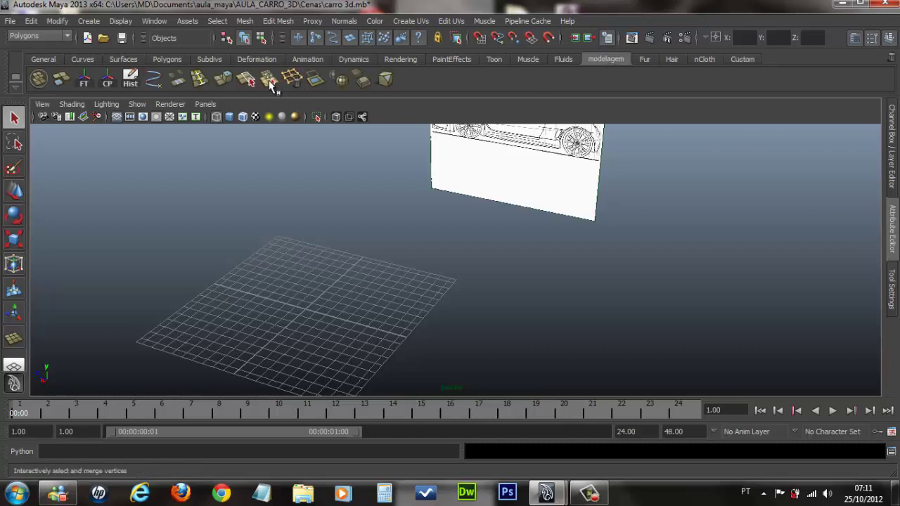
Try the Split Polygon and Chamfer tools from the modelagem shelf
left_click(247, 81)
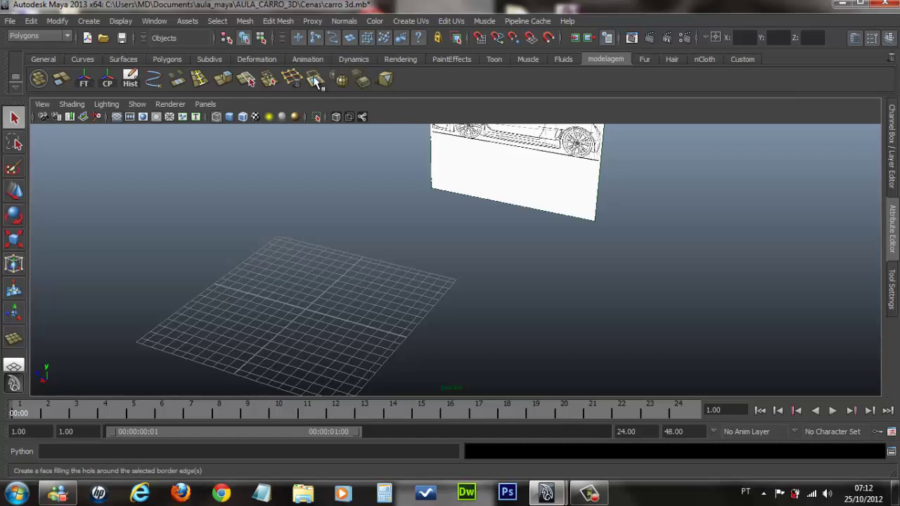
left_click(384, 81)
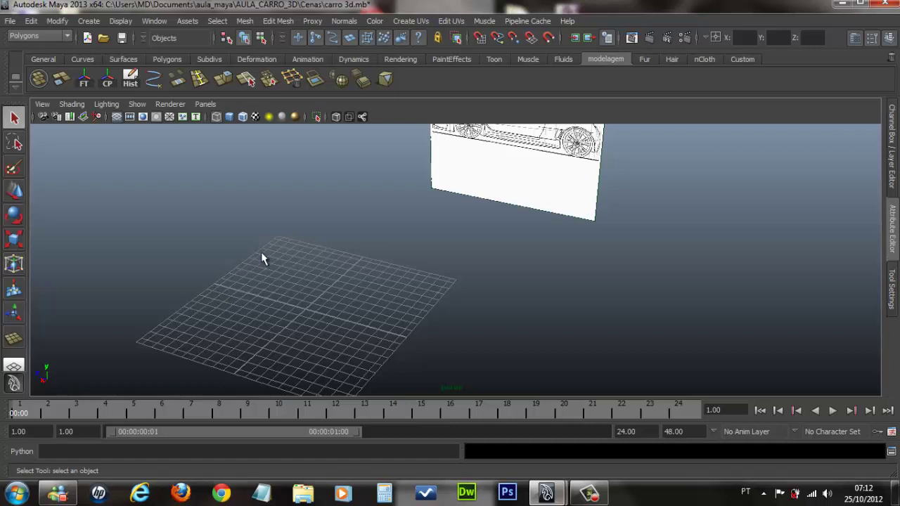
Delete construction history on all objects with the Hist icon, then open the Edit menu on the Custom shelf
left_click(747, 62)
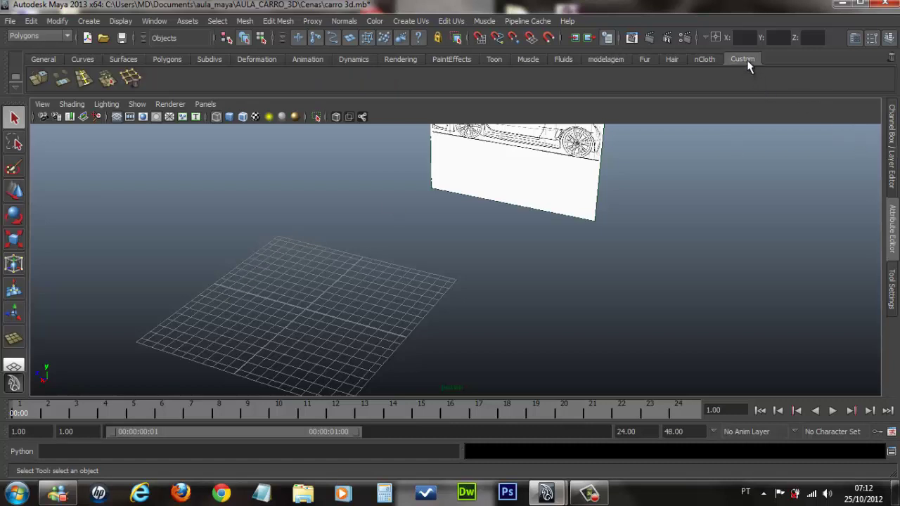
left_click(608, 60)
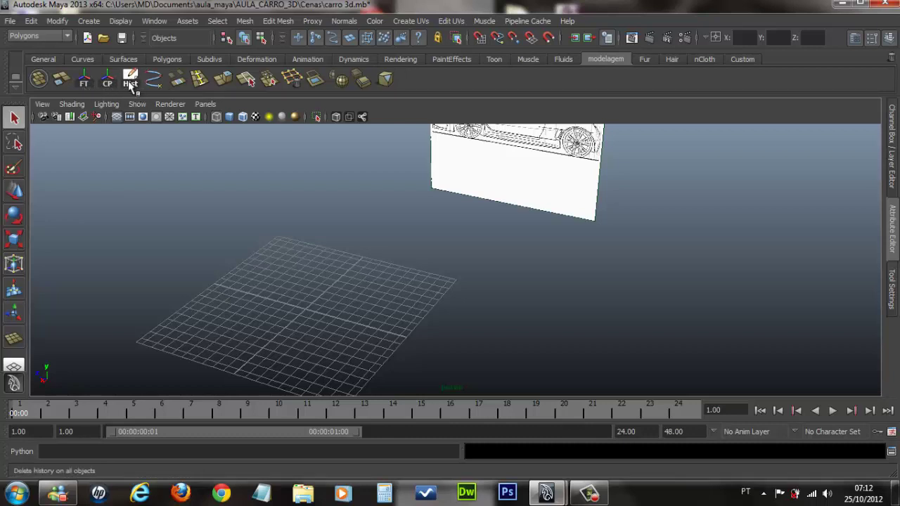
left_click(131, 83)
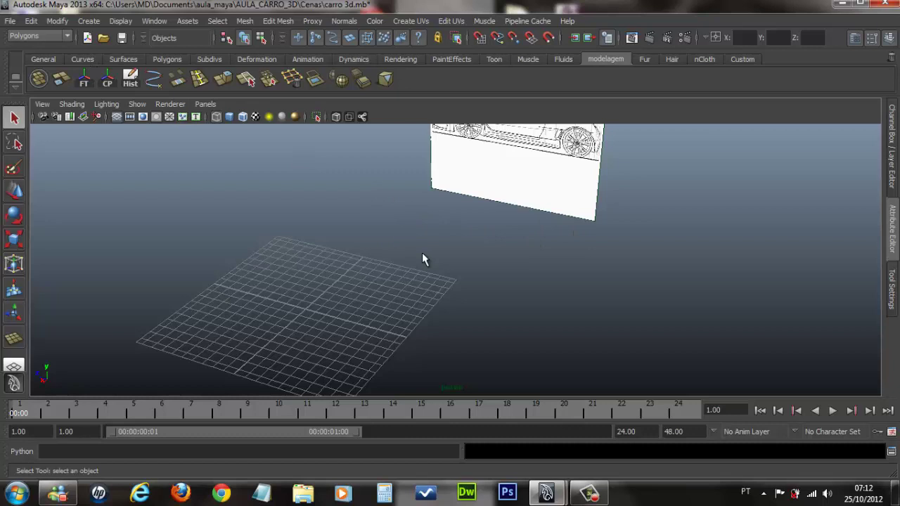
left_click(743, 60)
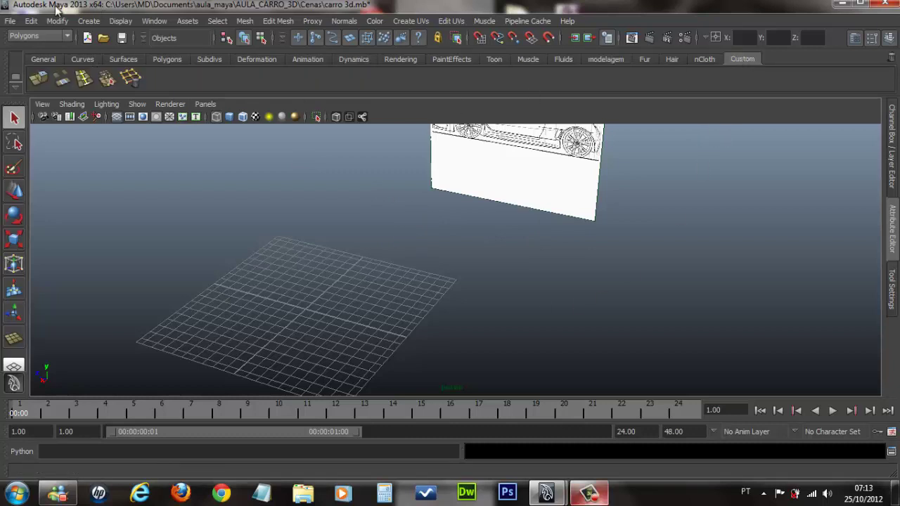
left_click(31, 21)
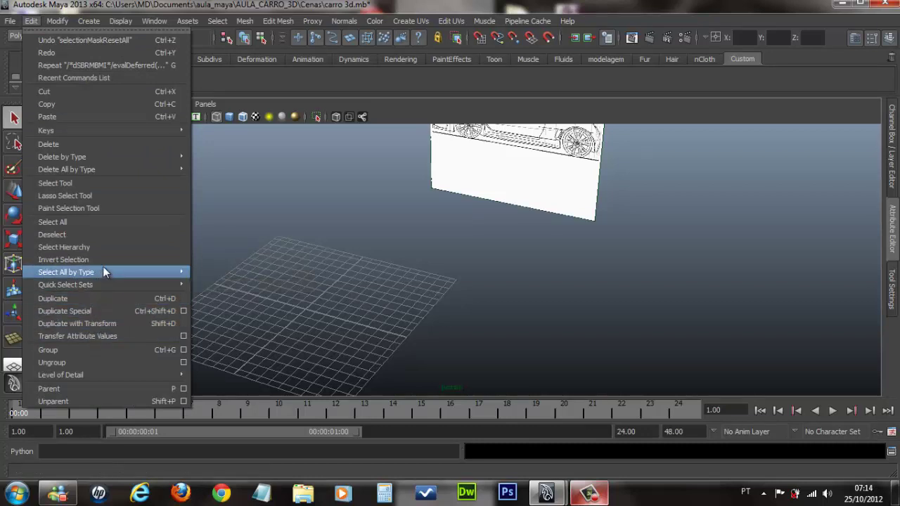
mouse_move(105, 157)
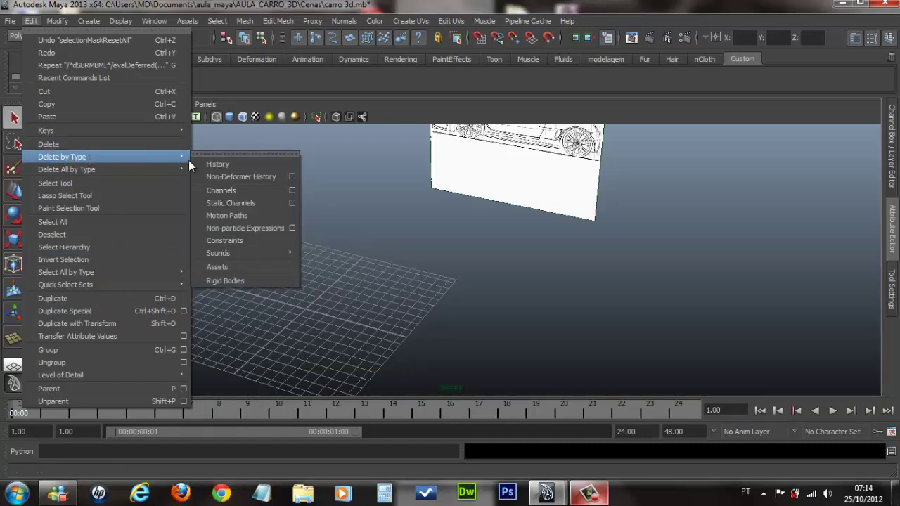
Add Edit > Delete by Type > History to the Custom shelf and compare with the modelagem shelf
left_click(253, 164)
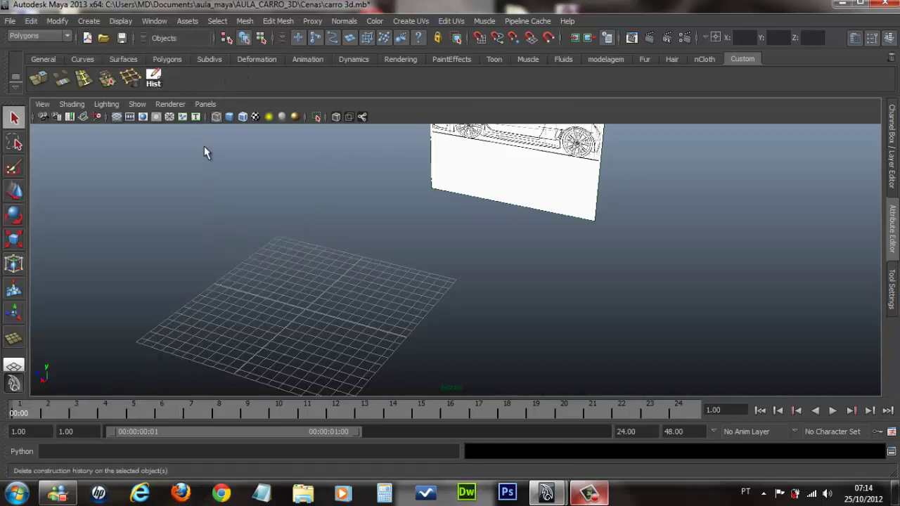
left_click(611, 59)
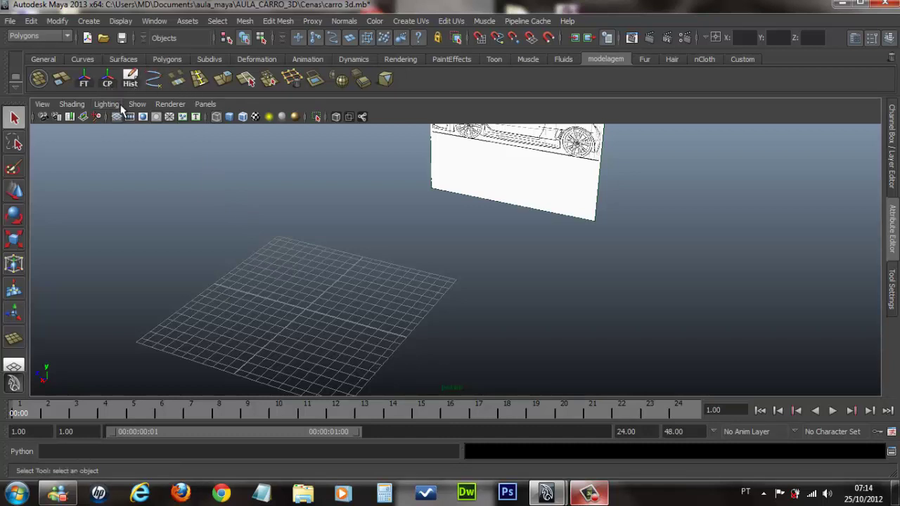
Add a Modify > Center Pivot shortcut to the Custom shelf and compare with the modelagem shelf
left_click(750, 60)
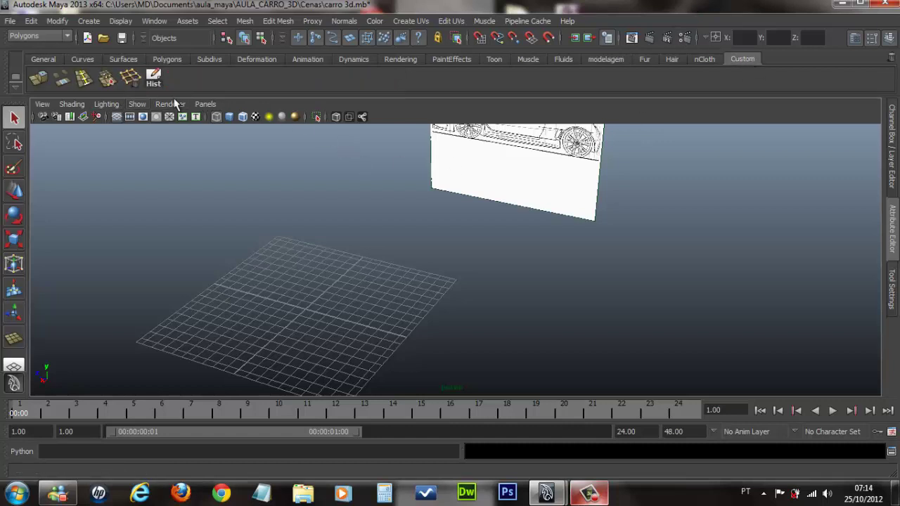
left_click(30, 22)
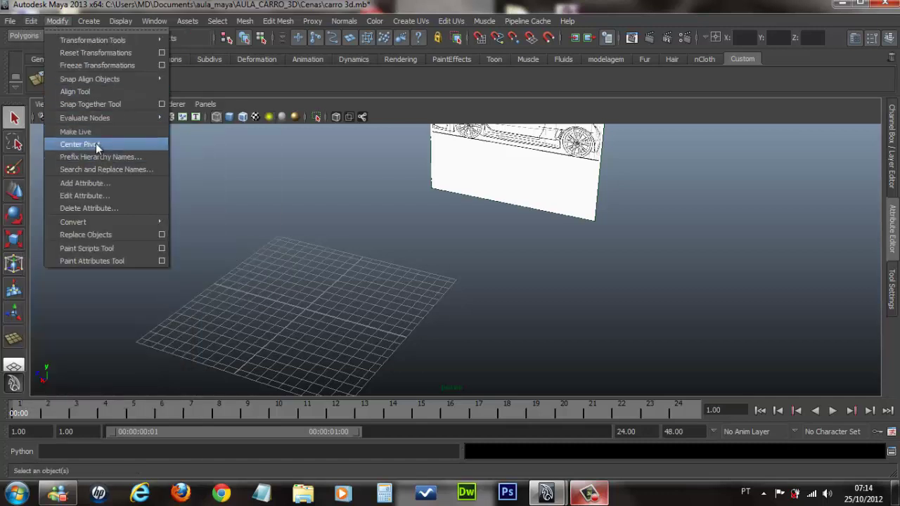
left_click(201, 86)
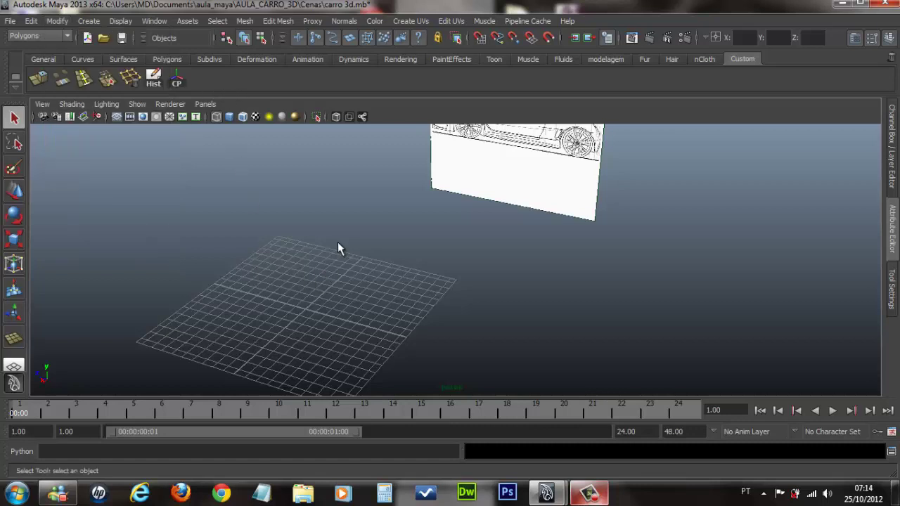
left_click(609, 60)
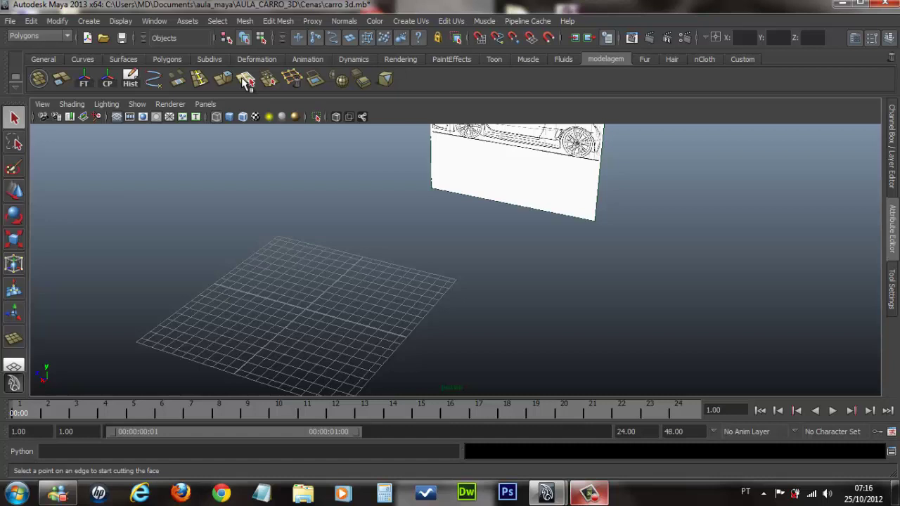
Add the Edit Mesh Interactive Split Tool to the Custom shelf and compare with the modelagem shelf
left_click(737, 60)
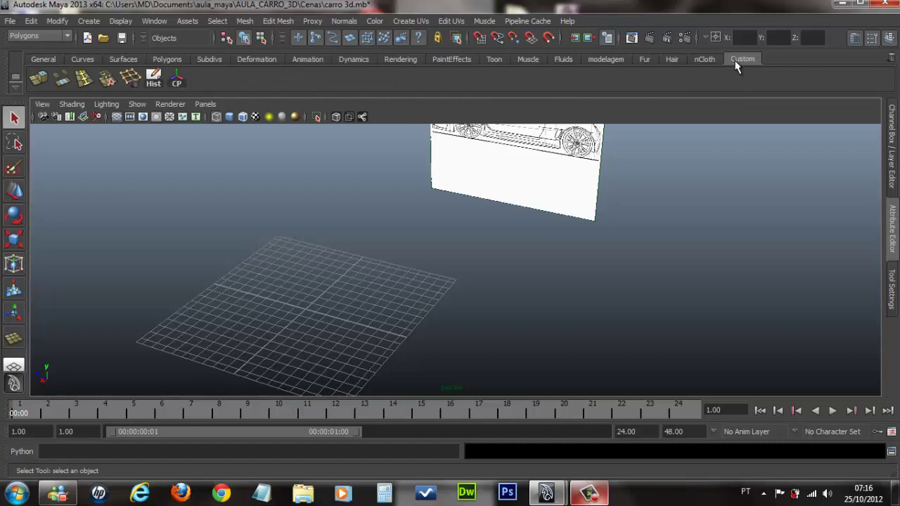
left_click(286, 22)
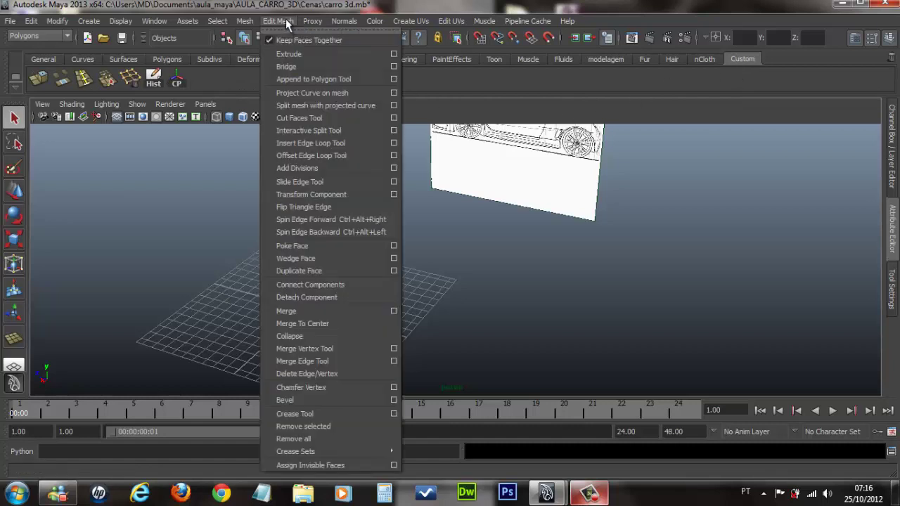
left_click(320, 131, "ctrl+shift")
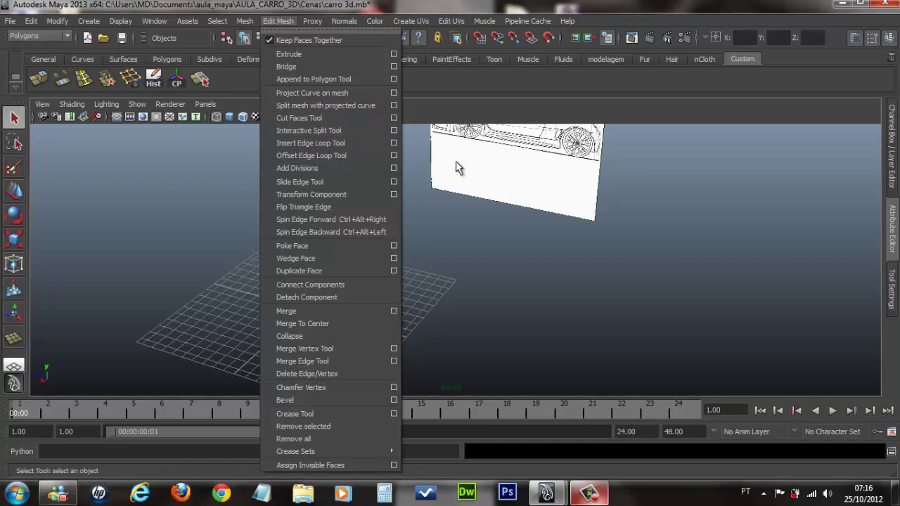
left_click(338, 59)
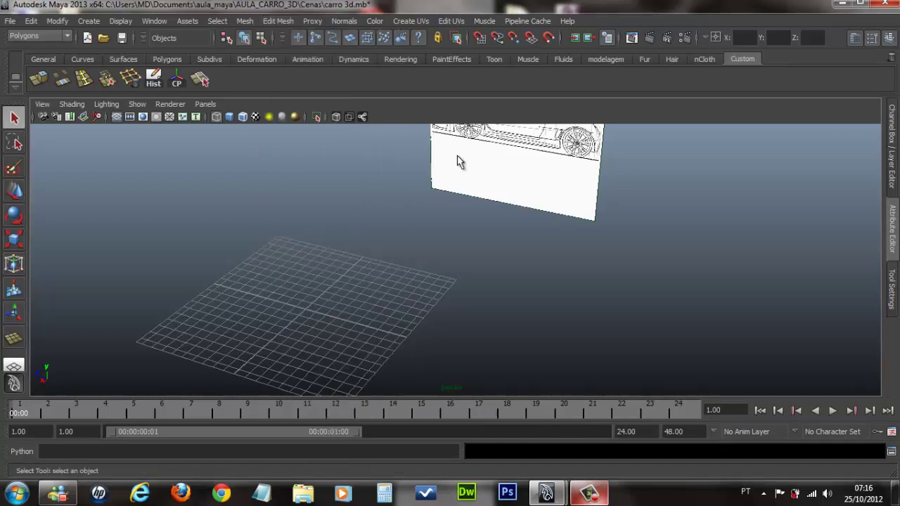
left_click(609, 60)
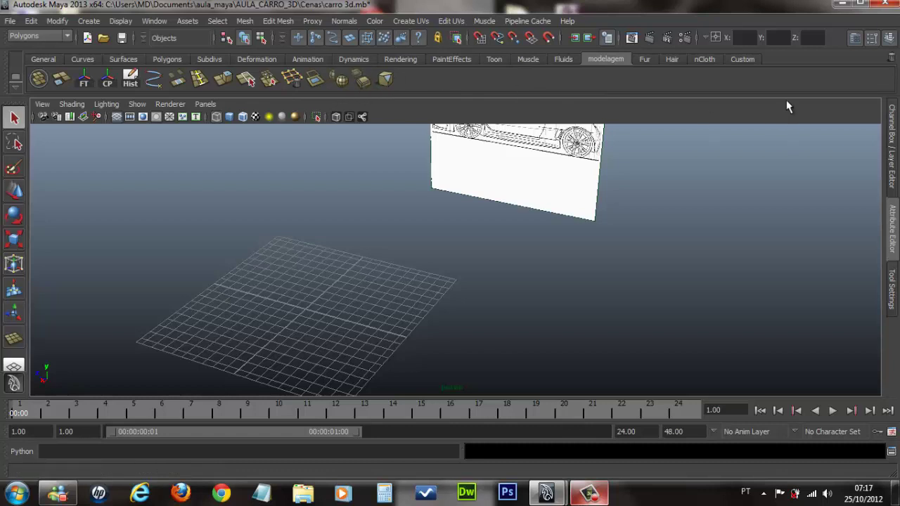
Add the Edit Mesh Bevel command to the Custom shelf
left_click(743, 59)
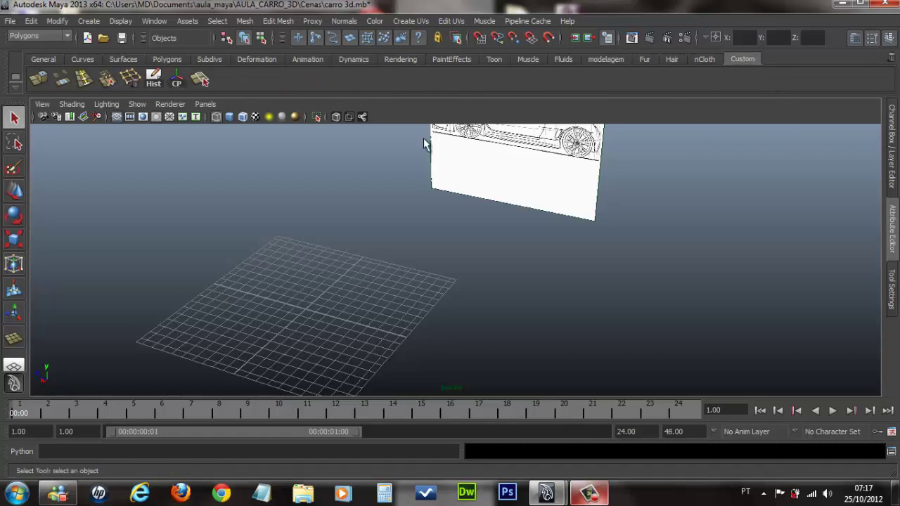
left_click(278, 20)
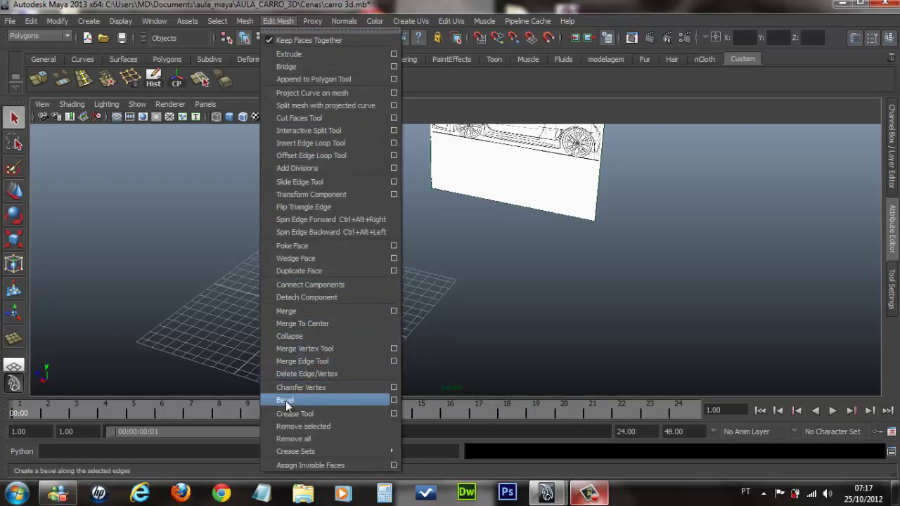
left_click(246, 80)
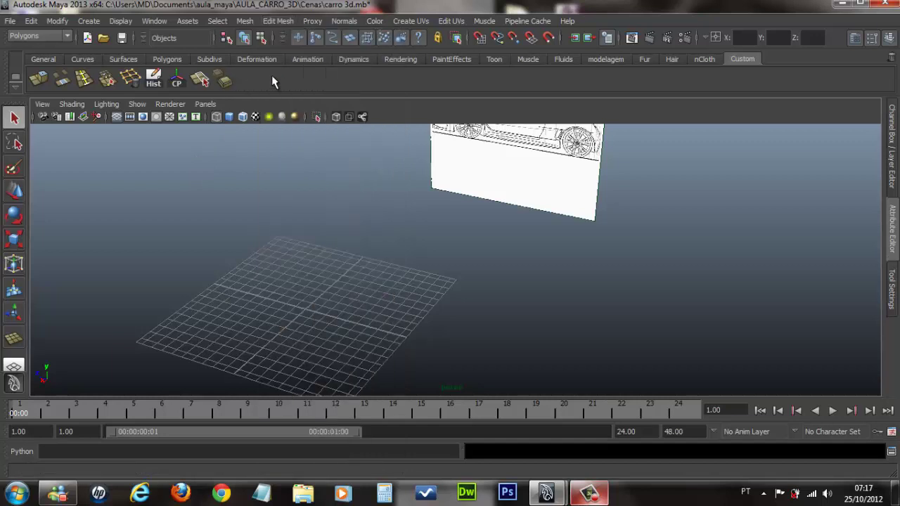
left_click(600, 61)
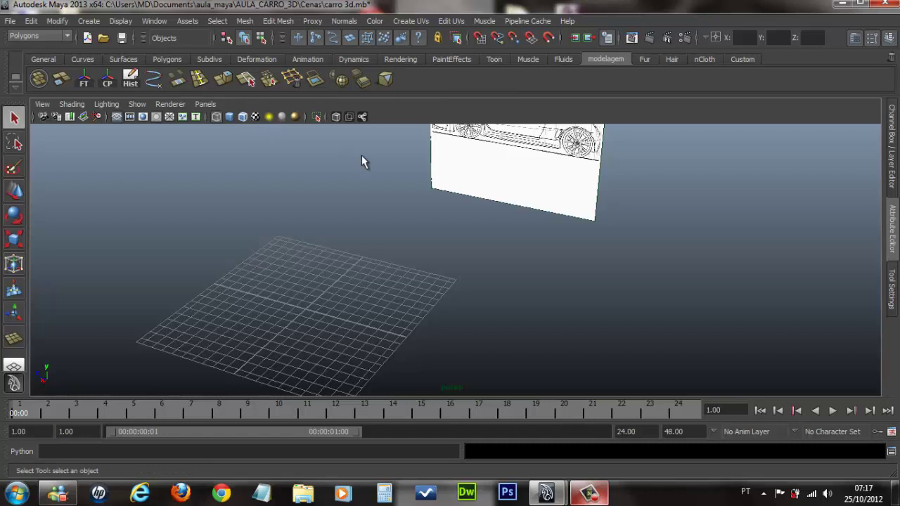
left_click(279, 21)
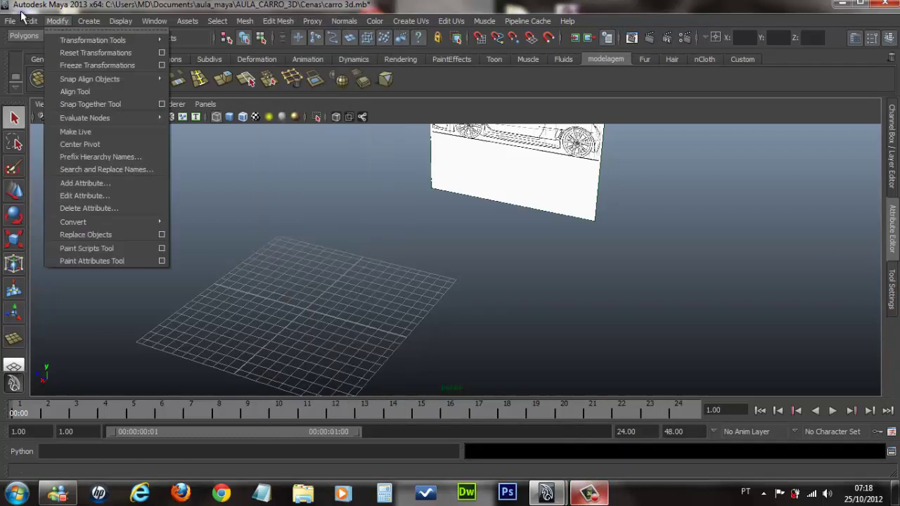
Switch the menu set from Polygons to Surfaces, browse Edit Curves, and return to the Custom shelf
left_click(13, 37)
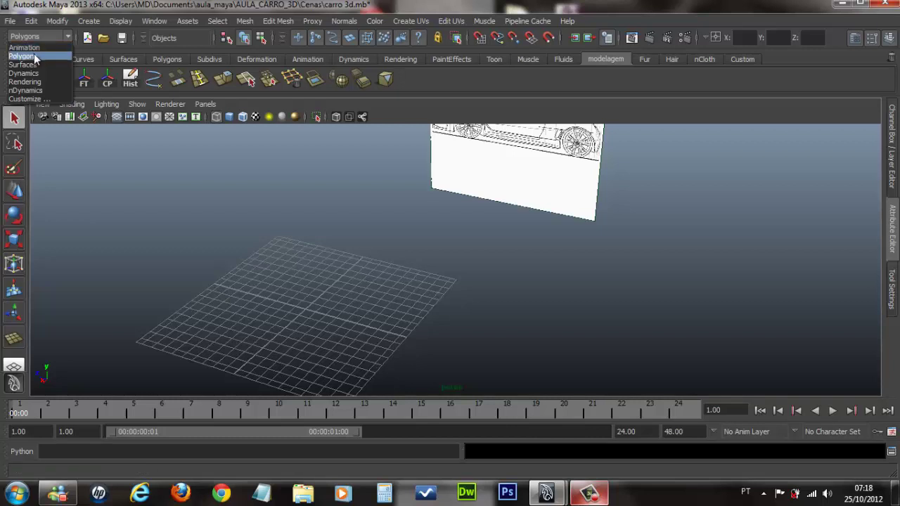
left_click(33, 64)
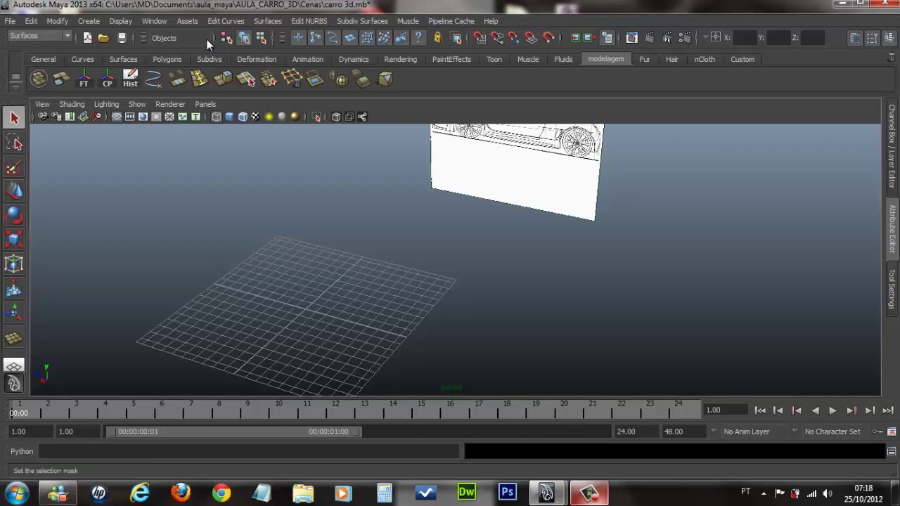
left_click(239, 22)
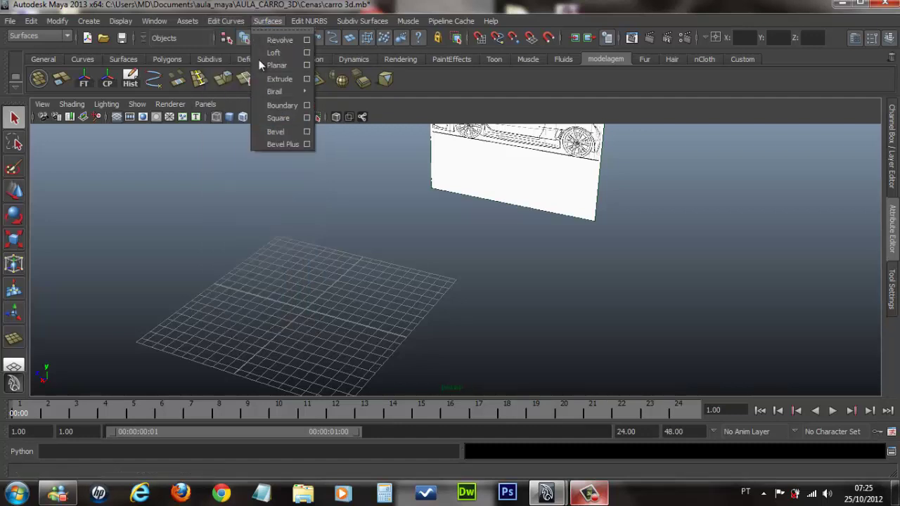
mouse_move(267, 21)
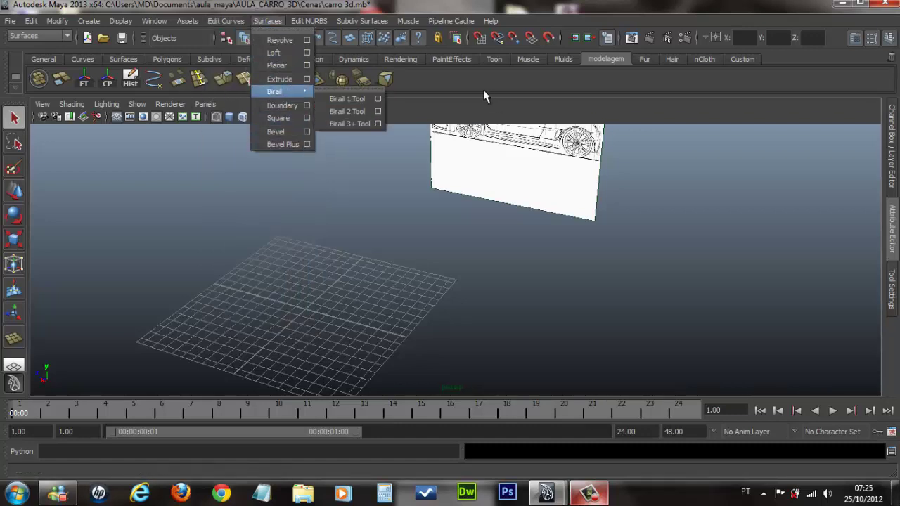
left_click(743, 62)
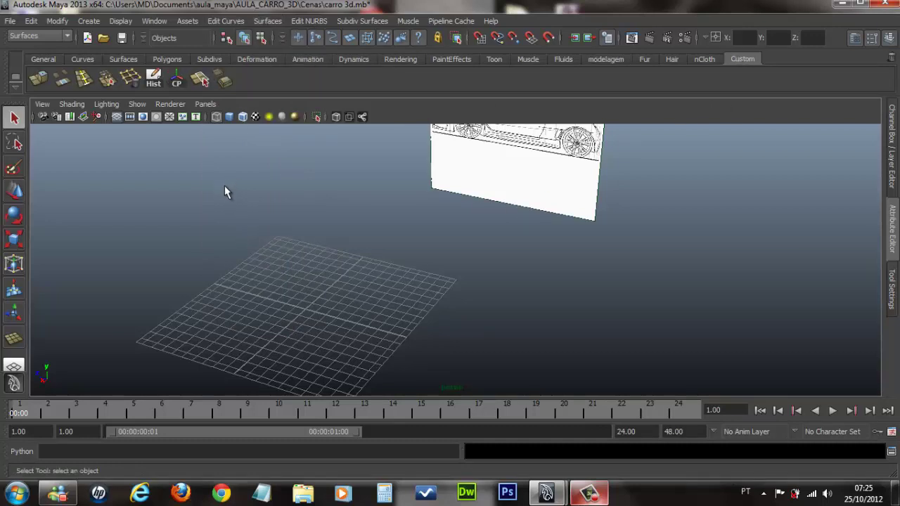
Add the EP Curve Tool to the Custom shelf, then switch back to the Polygons menu set
left_click(155, 21)
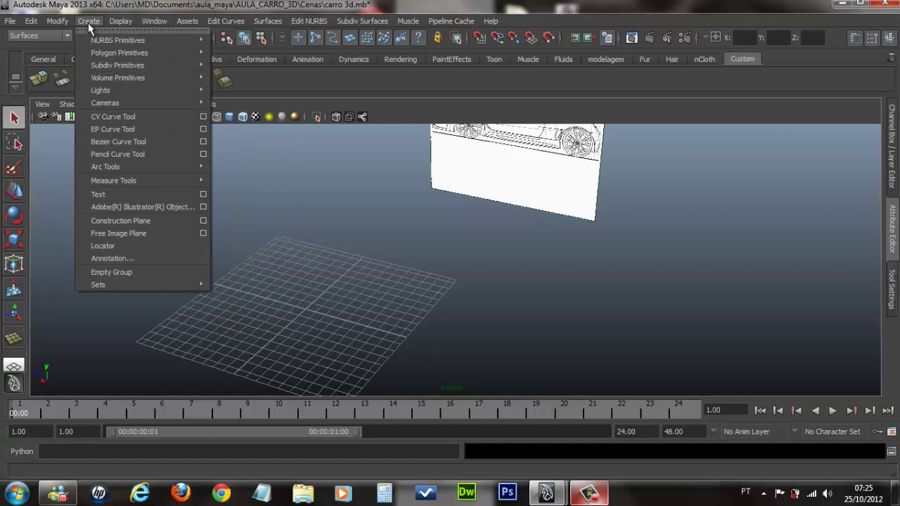
left_click(124, 129, "ctrl+shift")
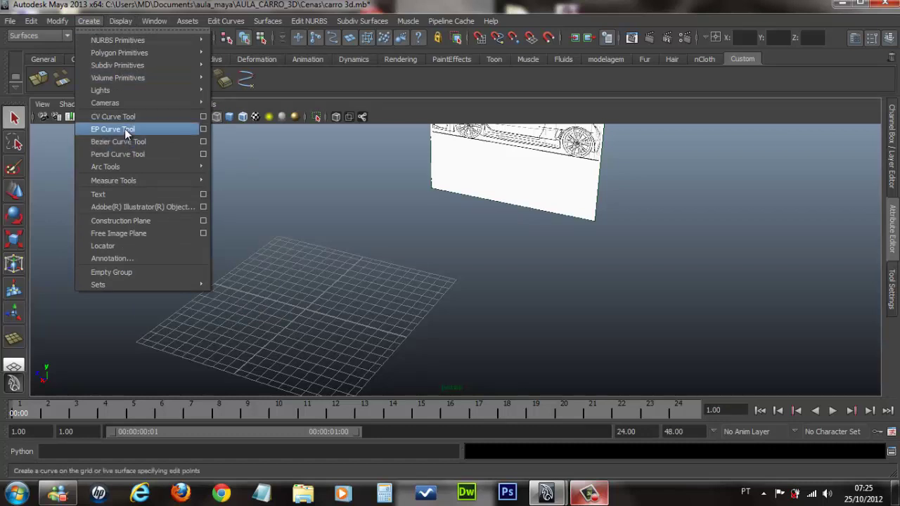
left_click(273, 82)
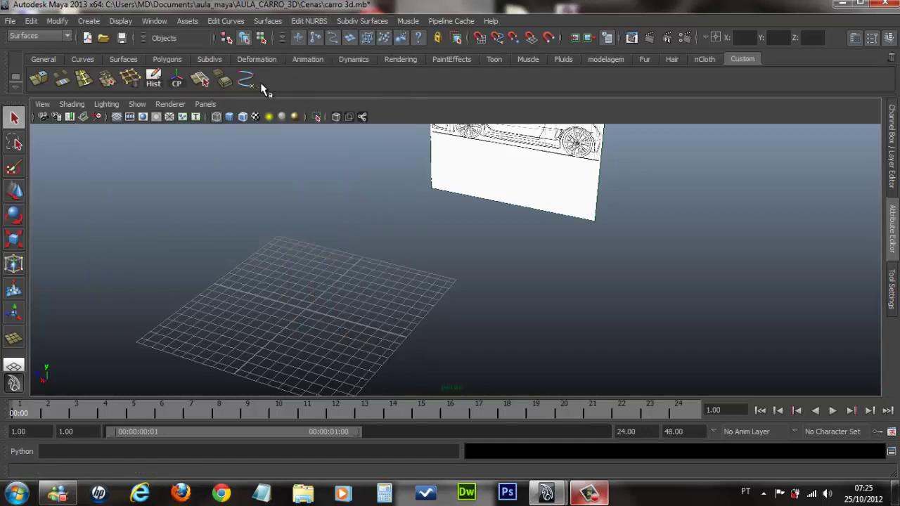
left_click(26, 41)
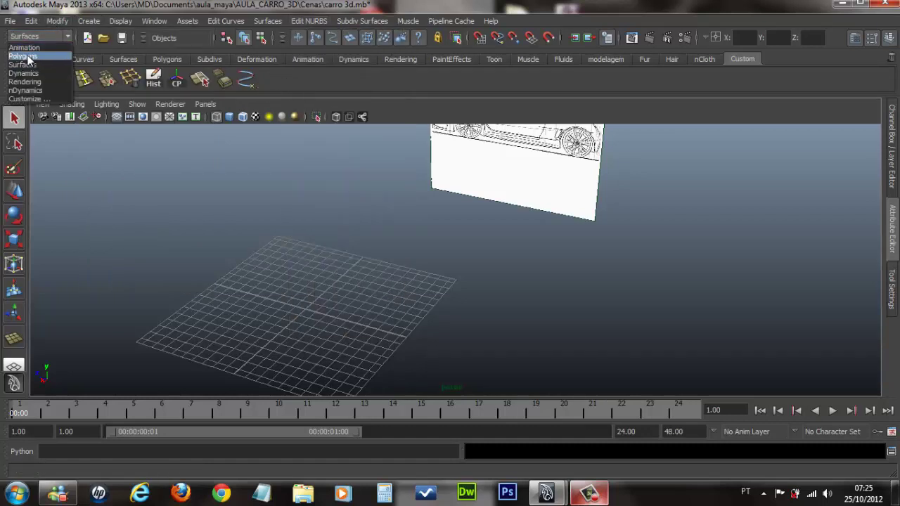
left_click(30, 56)
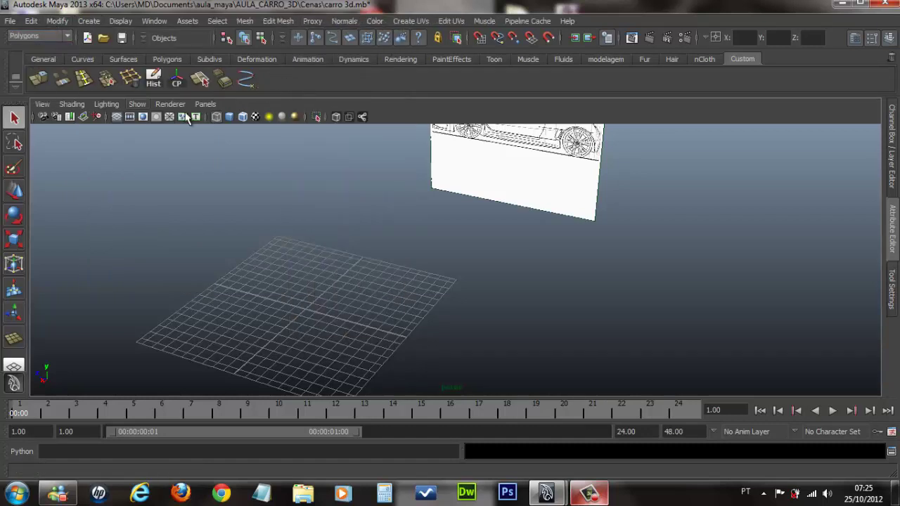
Put a Mesh > Mirror Geometry shortcut on the Custom shelf, then show the modelagem shelf
left_click(606, 60)
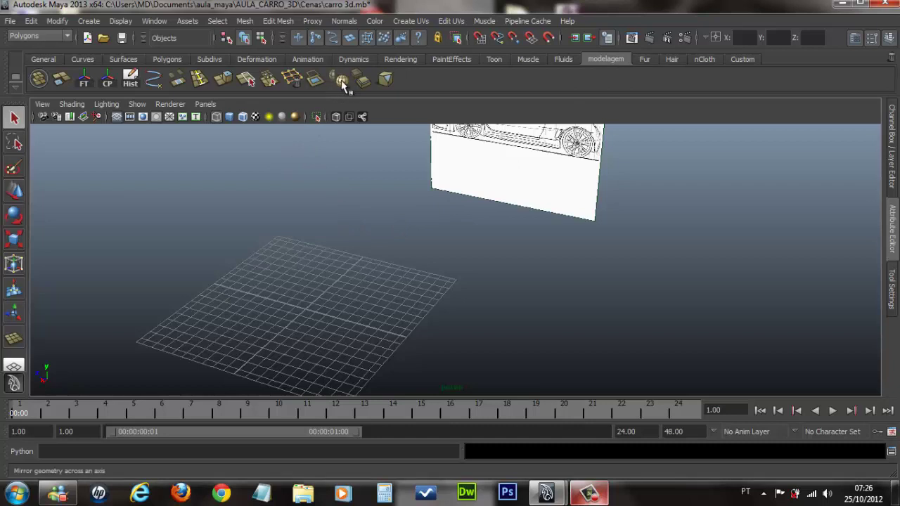
left_click(741, 59)
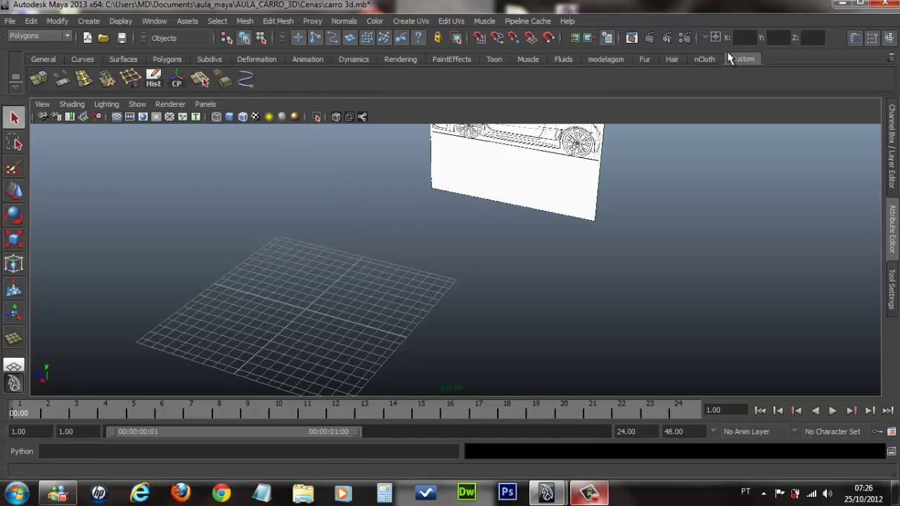
left_click(282, 21)
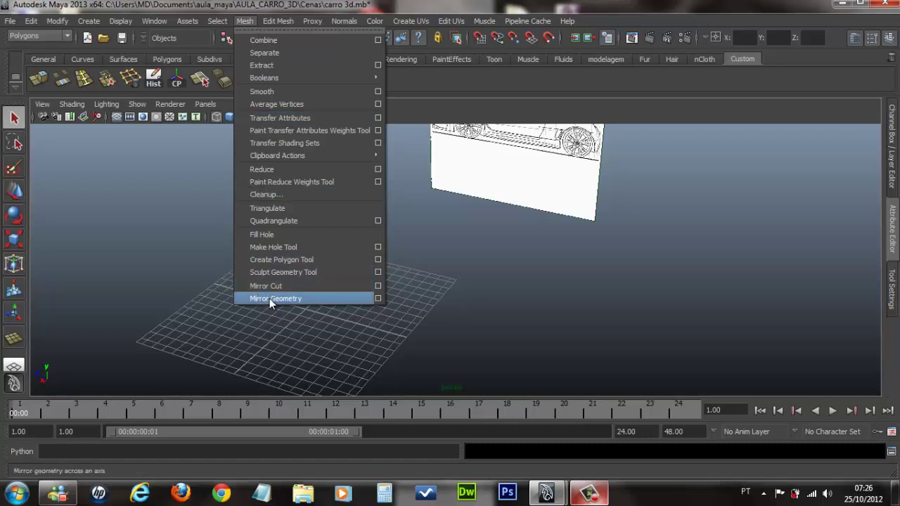
left_click(412, 99)
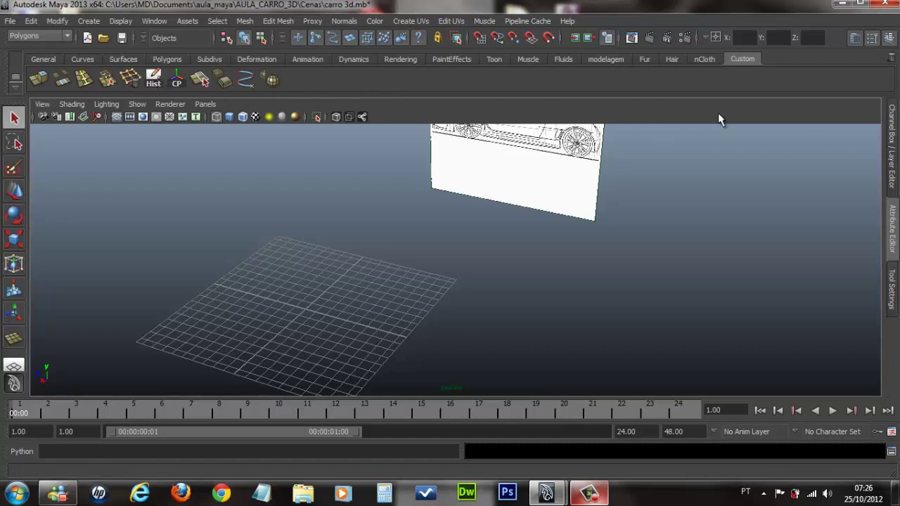
left_click(601, 58)
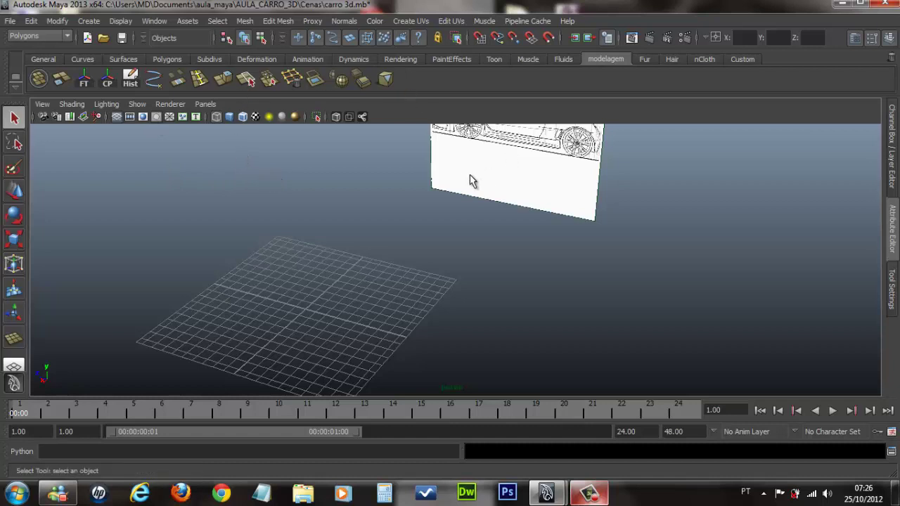
mouse_move(456, 247)
left_mouse_down("alt")
mouse_move(490, 245)
mouse_move(474, 229)
left_mouse_up("alt")
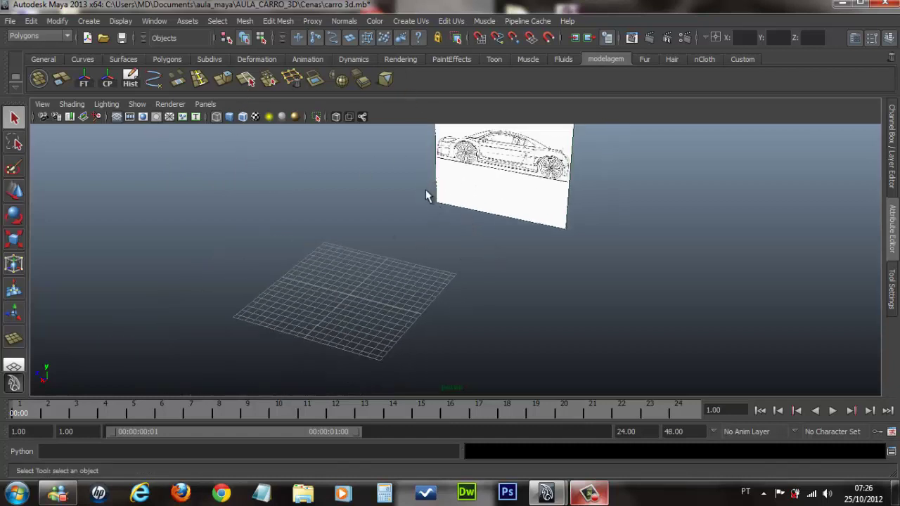
mouse_move(426, 193)
left_mouse_down("alt")
mouse_move(467, 159)
mouse_move(451, 184)
mouse_move(382, 220)
mouse_move(364, 203)
left_mouse_up("alt")
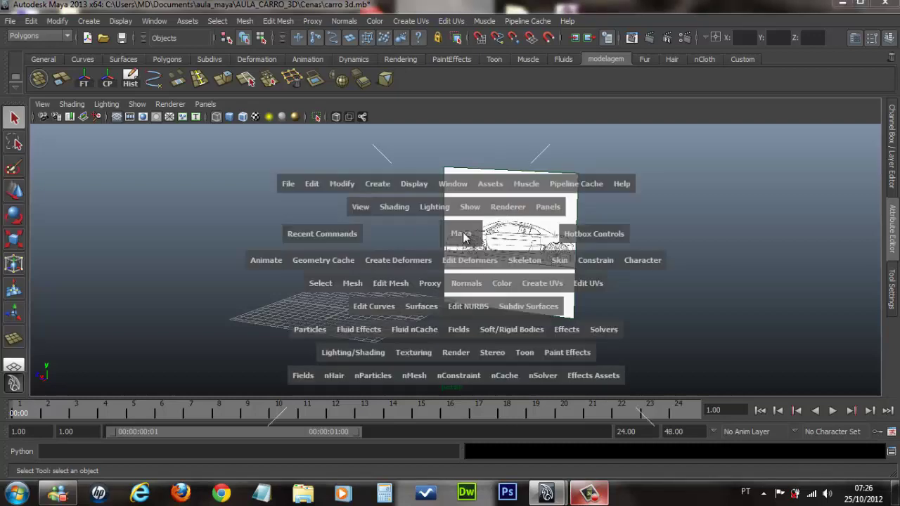
key("space")
left_click_drag(462, 232, 404, 230)
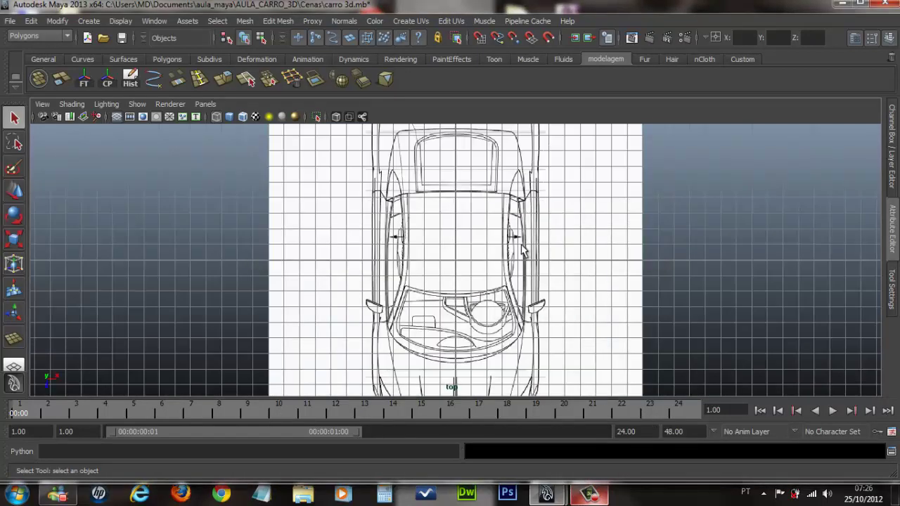
scroll(521, 251, "down", 2)
scroll(519, 254, "up", 1)
scroll(518, 253, "down", 1)
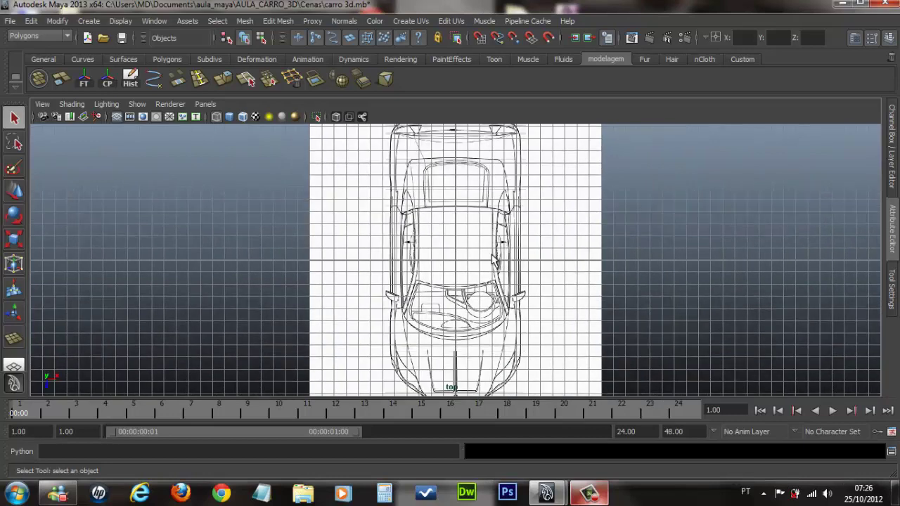
key("space")
mouse_move(471, 246)
left_mouse_down()
mouse_move(486, 244)
mouse_move(472, 212)
left_mouse_up()
scroll(567, 262, "down", 2)
mouse_move(567, 262)
left_mouse_down("alt")
mouse_move(282, 296)
mouse_move(296, 276)
left_mouse_up("alt")
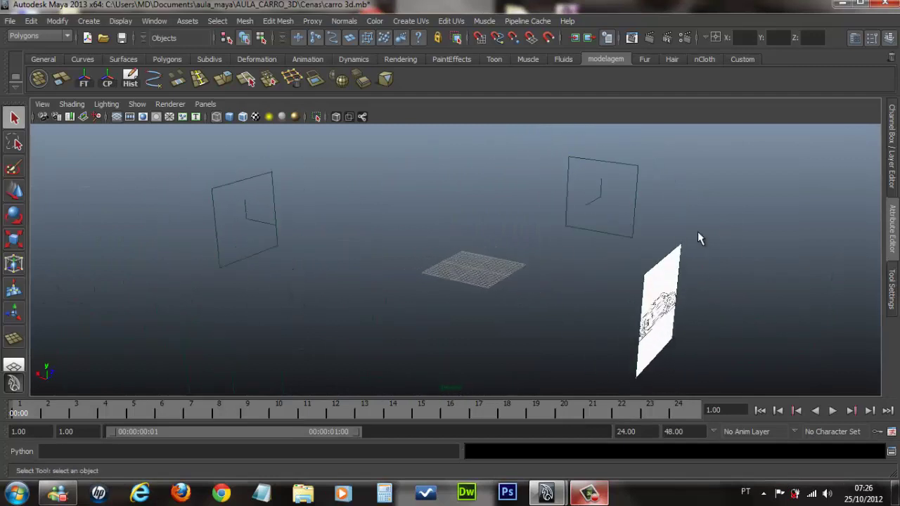
Select the front camera and bring up its imagePlaneShape3 settings in the Attribute Editor
left_click(635, 197)
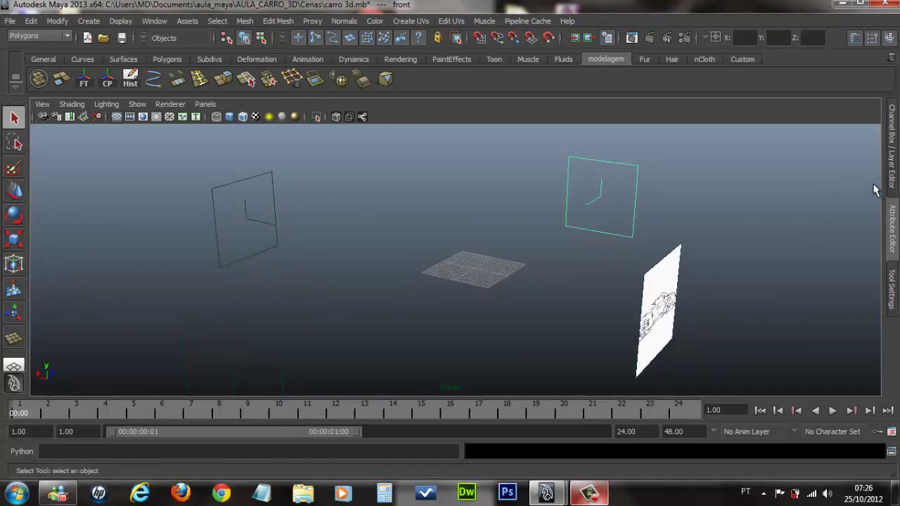
left_click(893, 169)
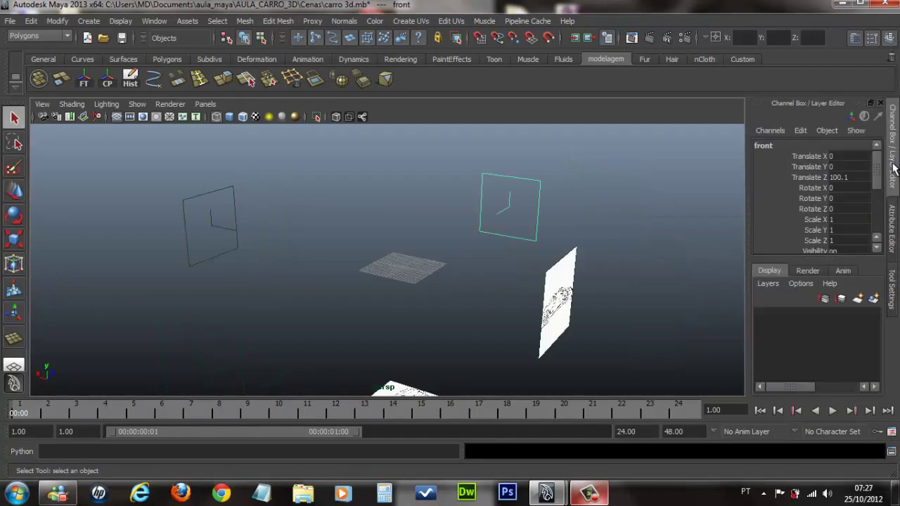
left_click(891, 226)
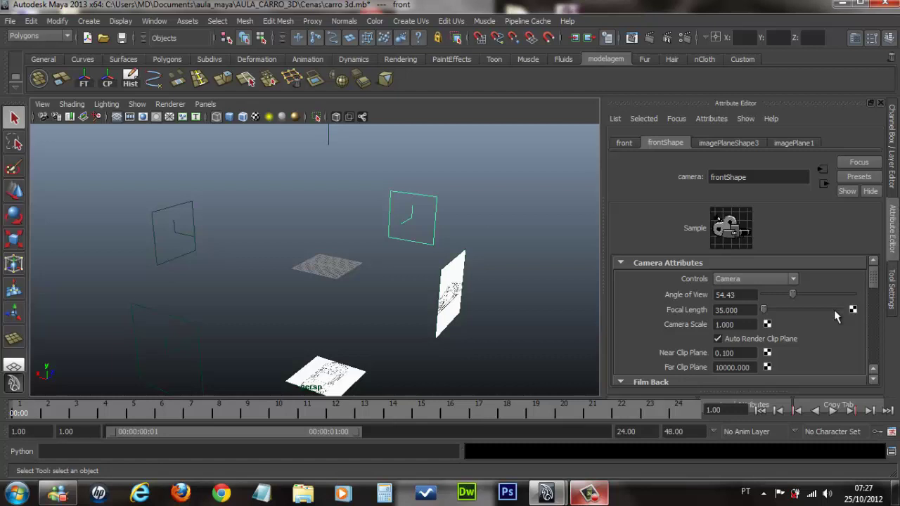
mouse_move(756, 391)
left_mouse_down()
mouse_move(751, 322)
mouse_move(747, 375)
left_mouse_up()
scroll(875, 301, "down", 2)
scroll(876, 302, "down", 1)
scroll(876, 302, "up", 1)
scroll(872, 301, "up", 2)
left_click(722, 143)
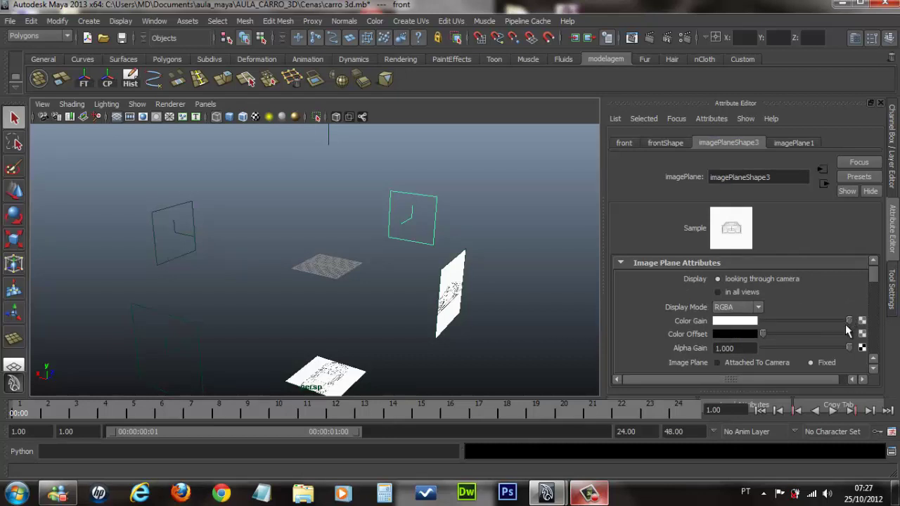
Lower the front image plane's Color Gain and set its Alpha Gain to 0.573
left_click_drag(849, 321, 828, 322)
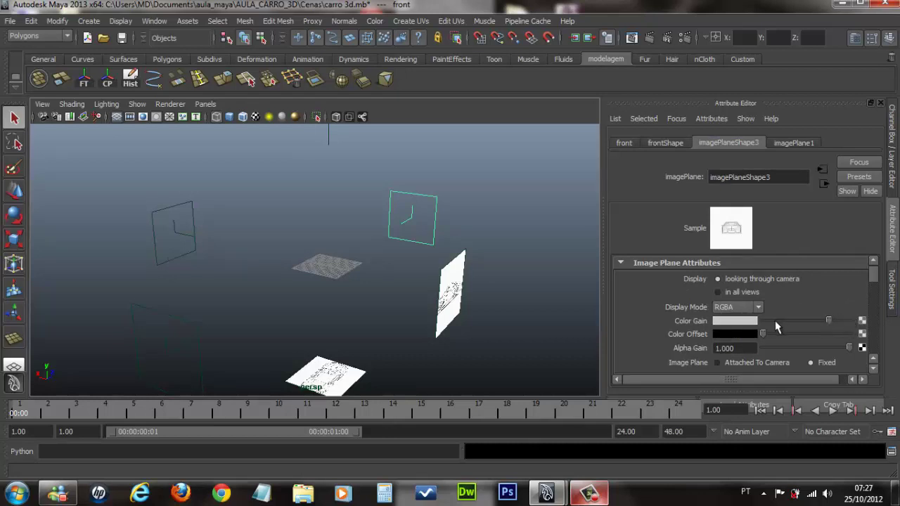
left_click(743, 322)
left_click_drag(849, 345, 830, 348)
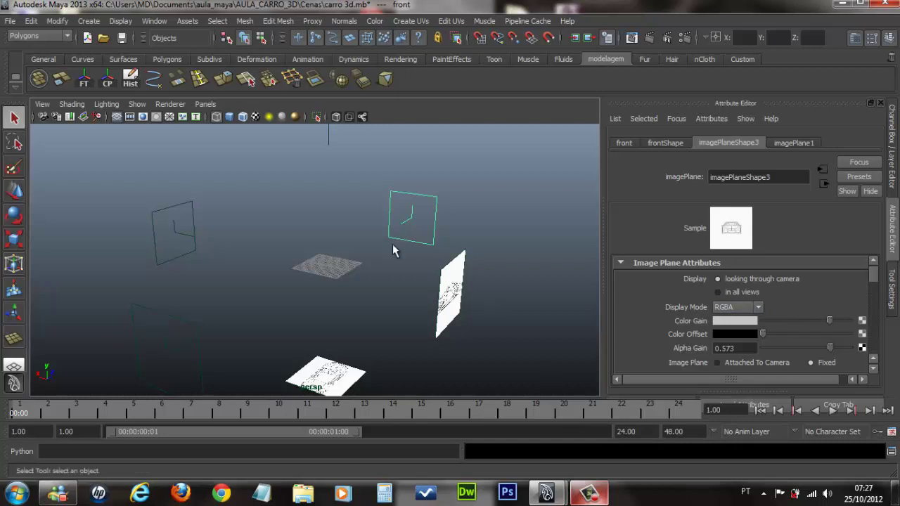
Lower Color Gain and Alpha Gain on the side, Tras (0.634) and top (0.557) image planes
left_click(193, 223)
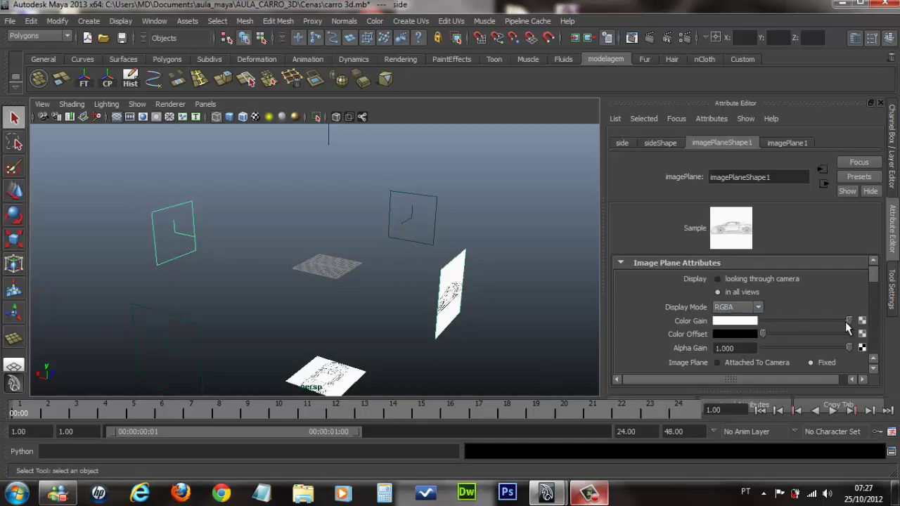
mouse_move(849, 321)
left_mouse_down()
mouse_move(827, 325)
mouse_move(830, 347)
mouse_move(830, 325)
left_mouse_up()
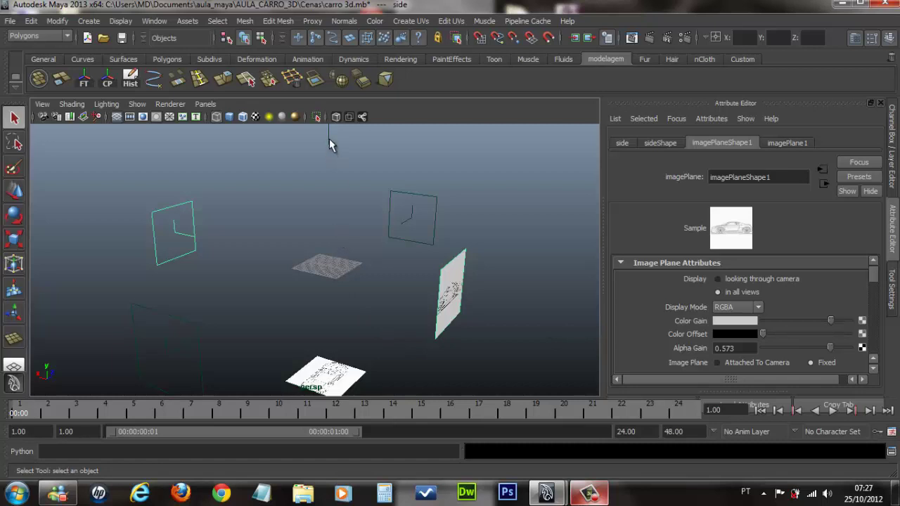
left_click(198, 340)
mouse_move(849, 322)
left_mouse_down()
mouse_move(832, 328)
mouse_move(834, 360)
left_mouse_up()
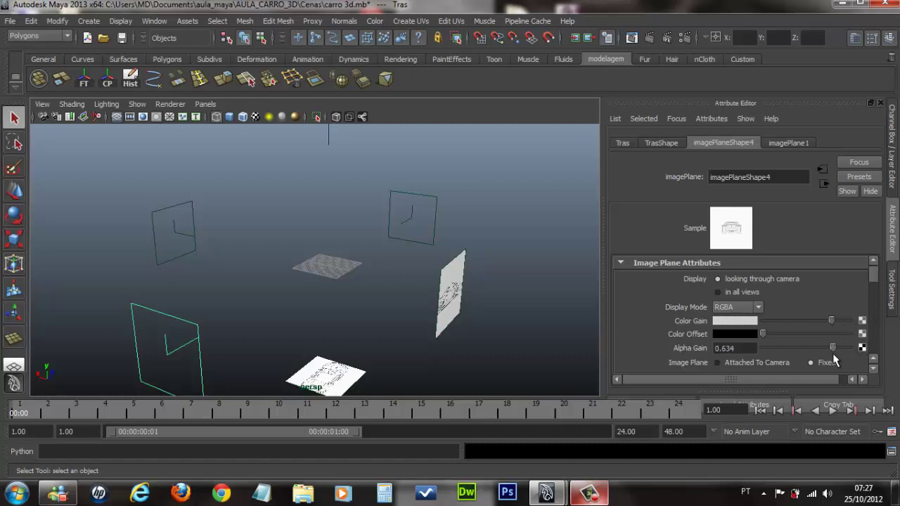
left_click(328, 141)
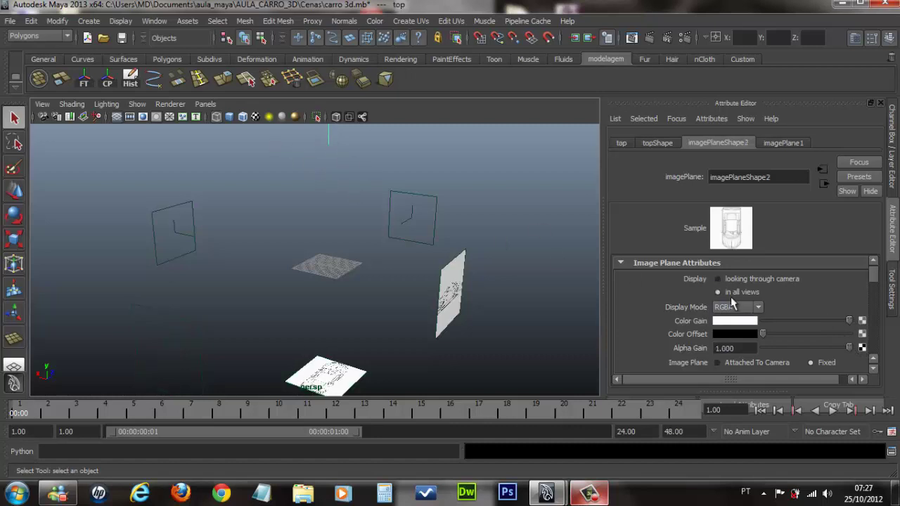
mouse_move(851, 323)
left_mouse_down()
mouse_move(832, 328)
mouse_move(824, 359)
left_mouse_up()
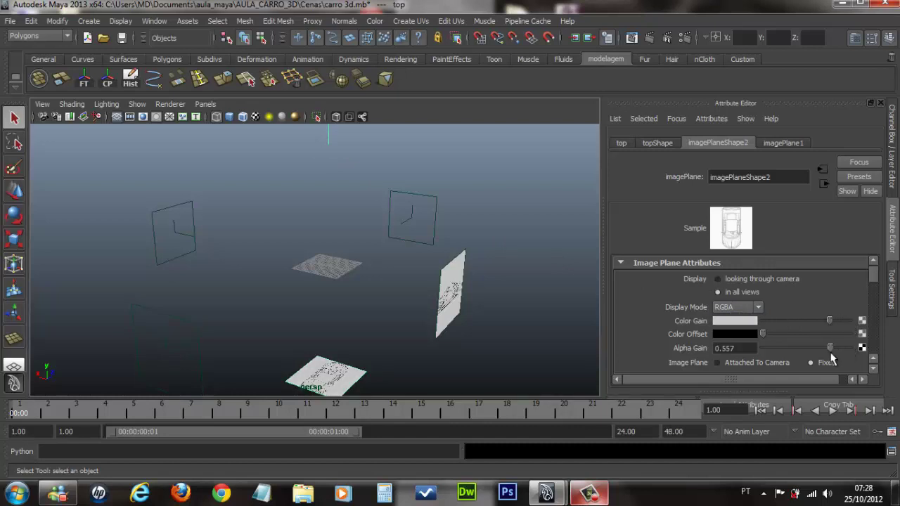
mouse_move(369, 283)
left_mouse_down("alt")
mouse_move(361, 296)
mouse_move(338, 270)
left_mouse_up("alt")
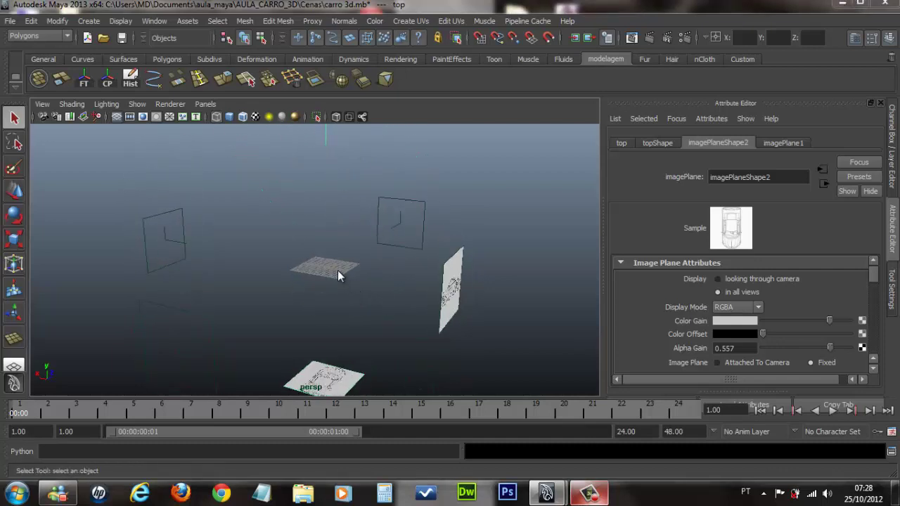
Switch the viewport to Top View through the hotbox and zoom to frame the faded car reference
key("space")
left_click(306, 278)
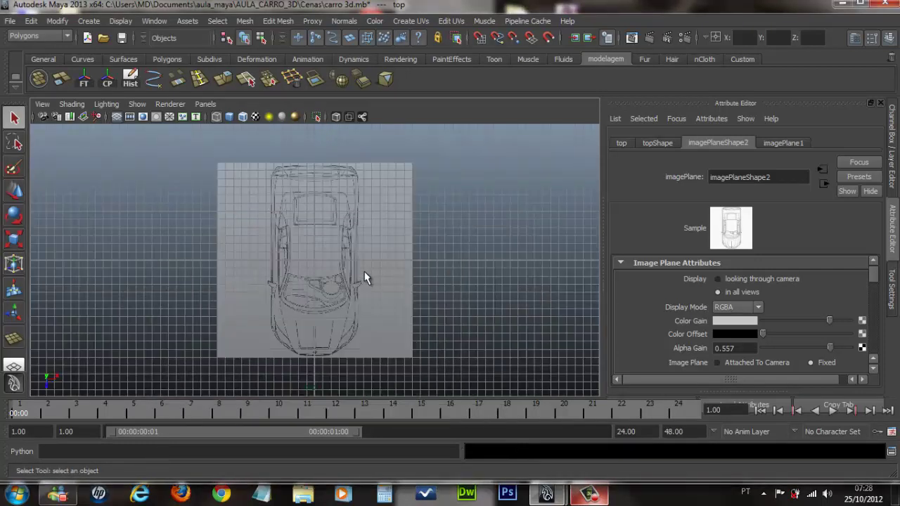
scroll(369, 267, "up", 3)
scroll(368, 267, "up", 2)
scroll(368, 267, "down", 1)
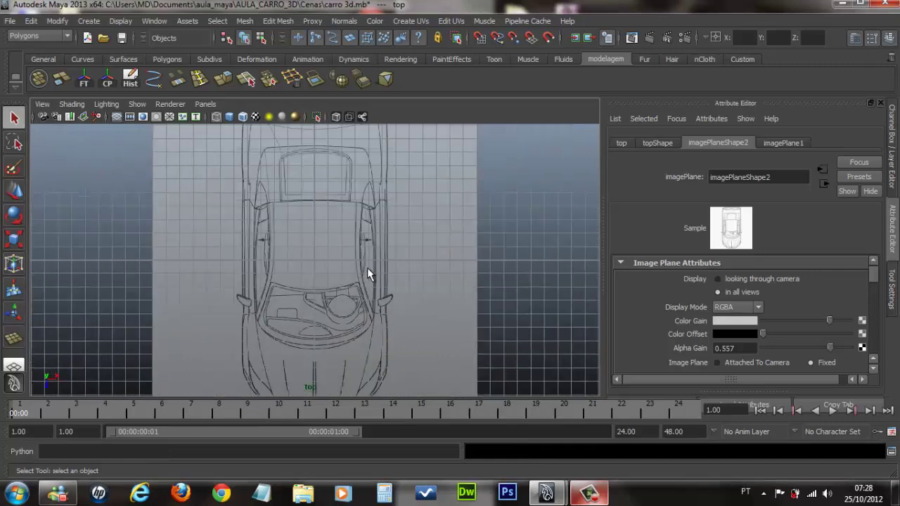
scroll(367, 267, "up", 1)
scroll(364, 268, "down", 2)
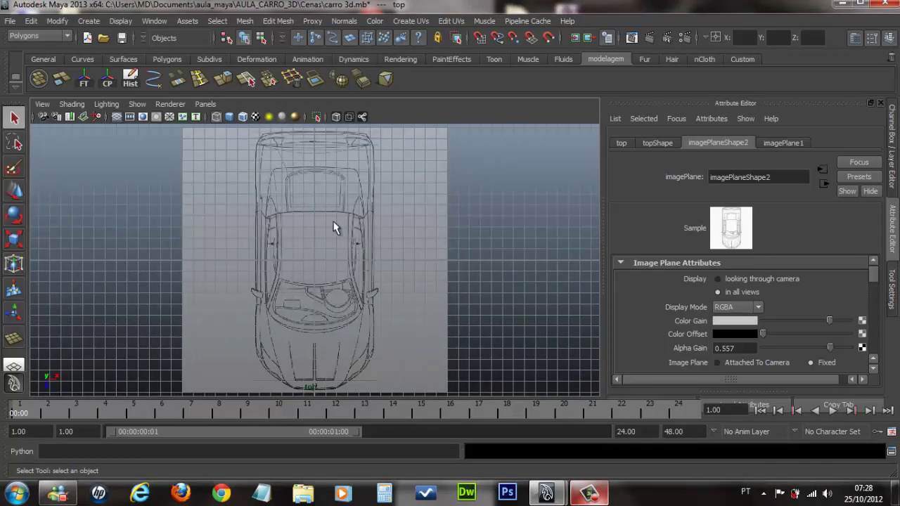